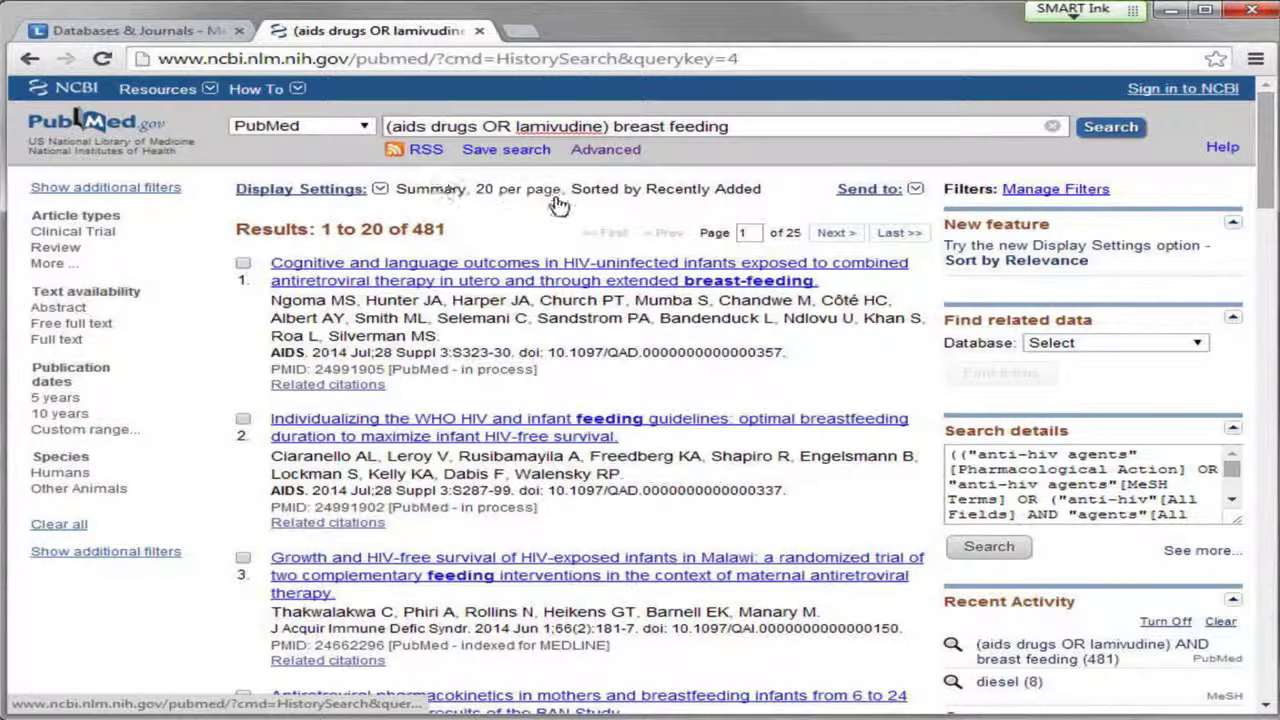
- Open the Advanced Search Builder and look over its All Fields rows, field list and history
{"action": "left_click", "coordinate": [604, 152]}
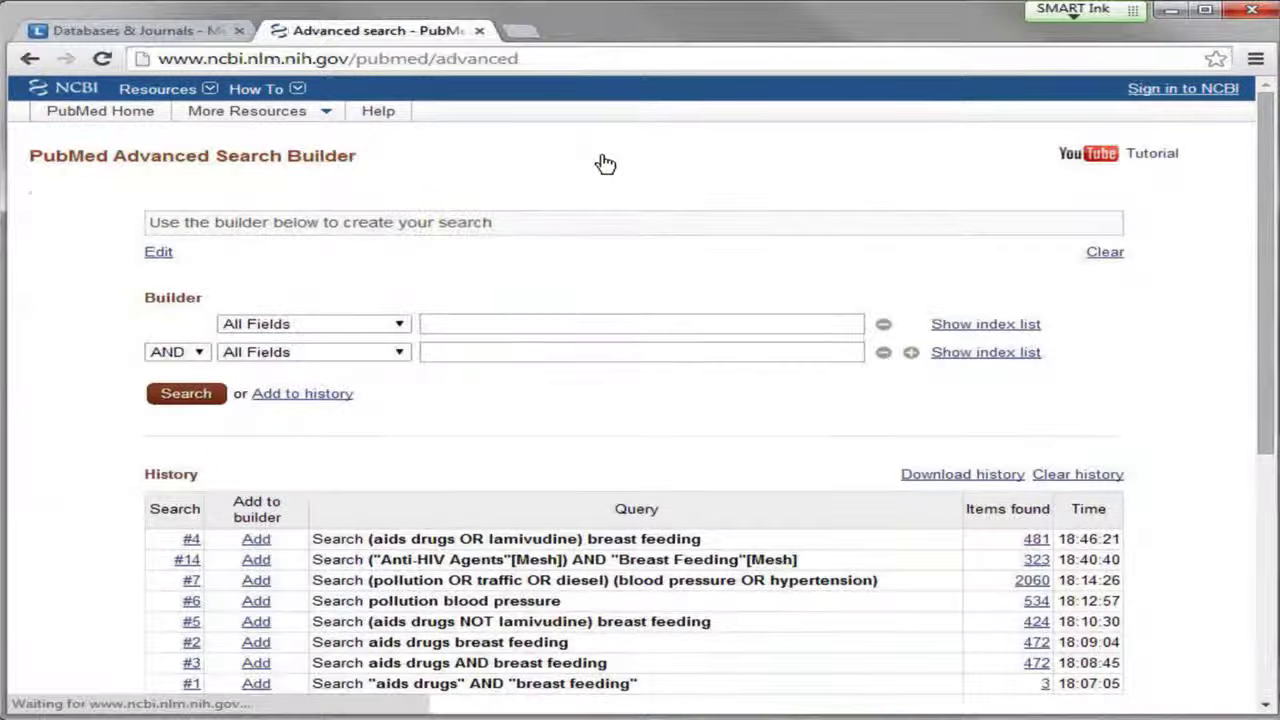
{"action": "left_click", "coordinate": [506, 326]}
{"action": "left_click", "coordinate": [489, 355]}
{"action": "left_click", "coordinate": [489, 323]}
{"action": "left_click", "coordinate": [366, 334]}
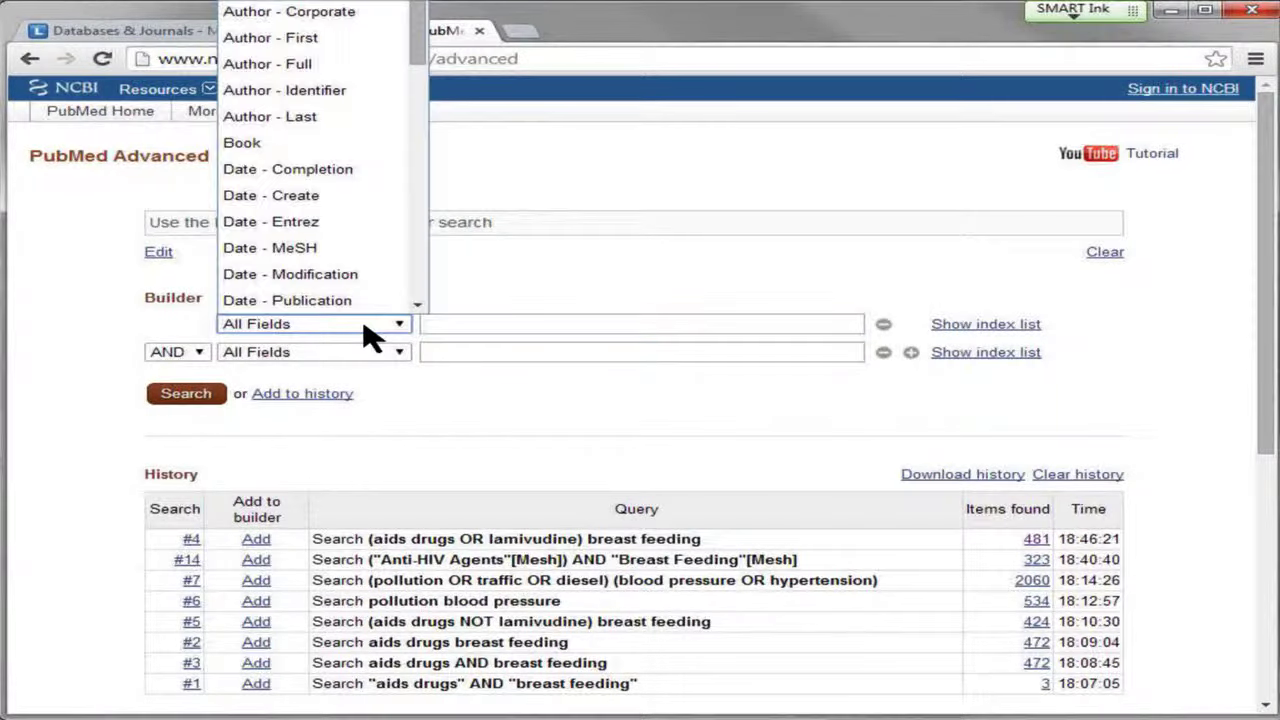
{"action": "left_click", "coordinate": [469, 279]}
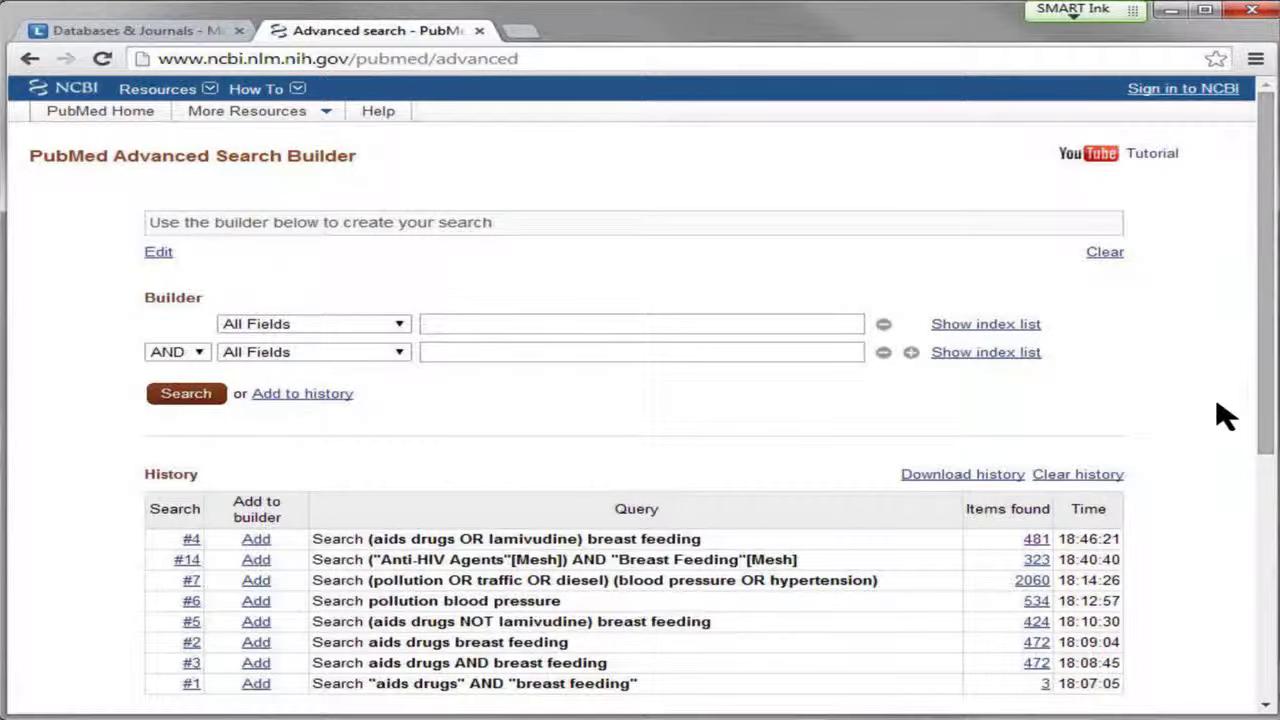
{"action": "scroll", "coordinate": [1200, 418], "scroll_direction": "down", "scroll_amount": 2}
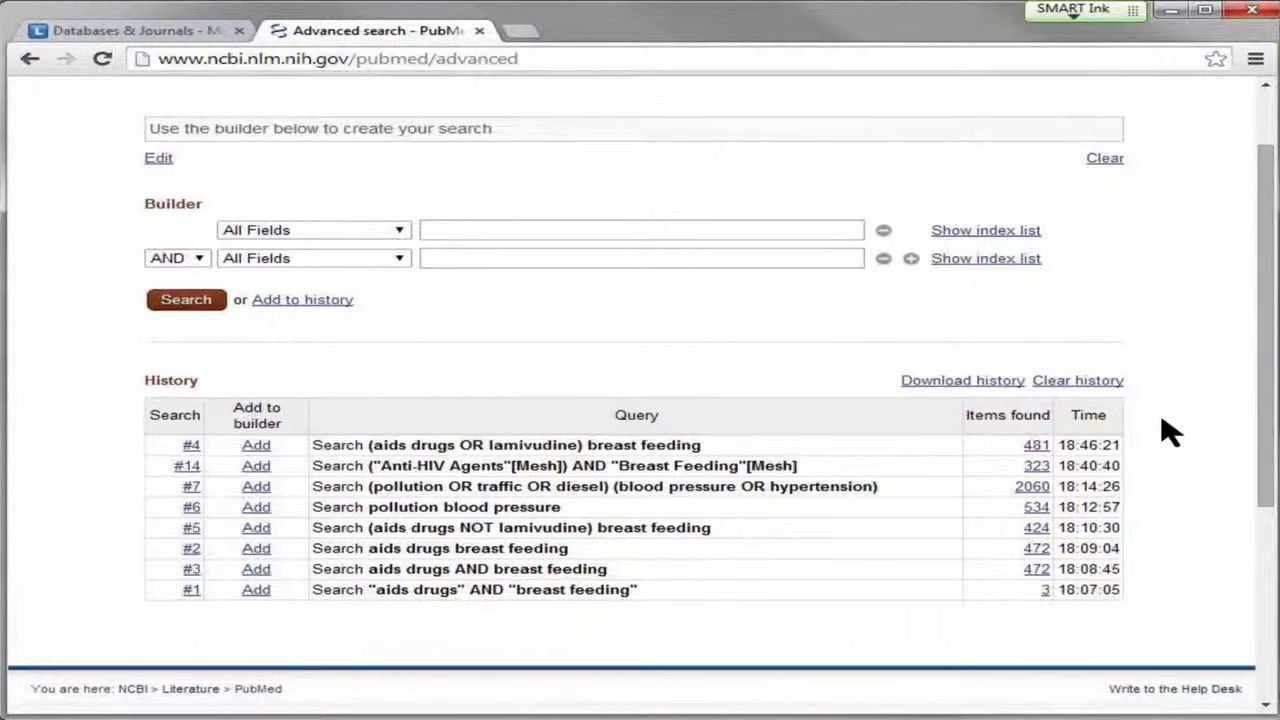
{"action": "scroll", "coordinate": [1168, 435], "scroll_direction": "up", "scroll_amount": 2}
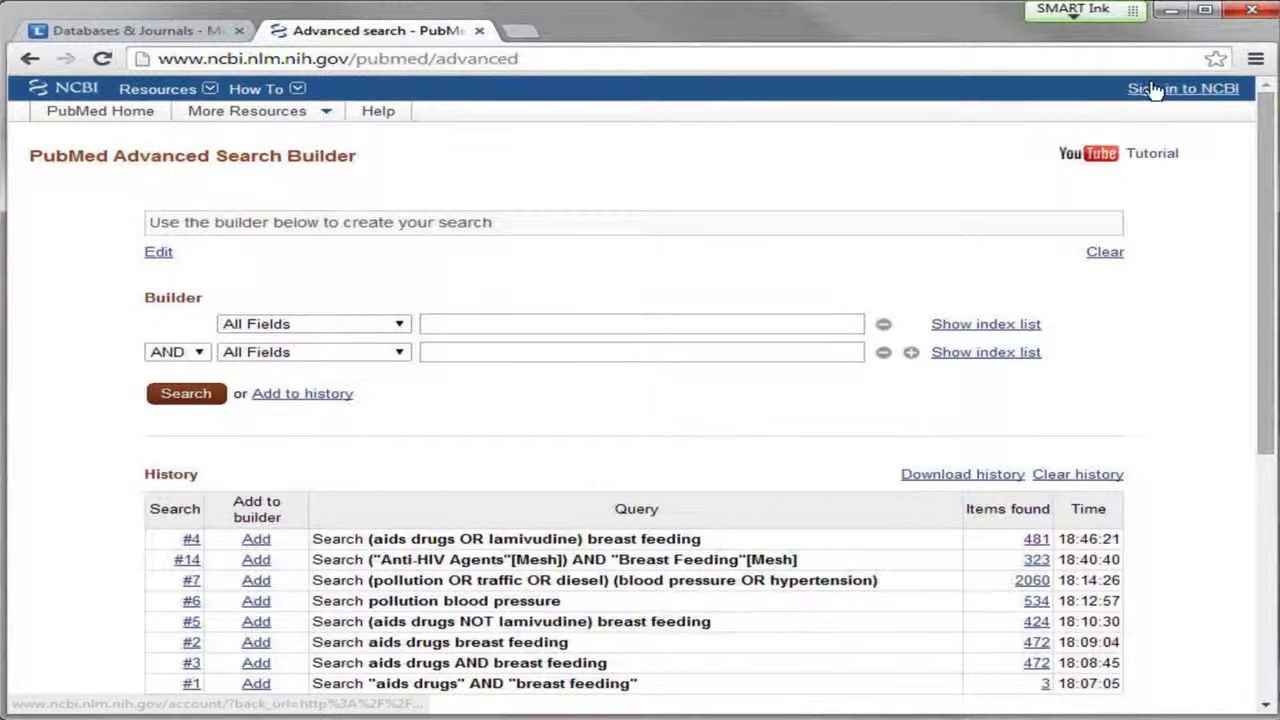
- Sign in to NCBI with the account username and password, skipping the registration form
{"action": "left_click", "coordinate": [1222, 100]}
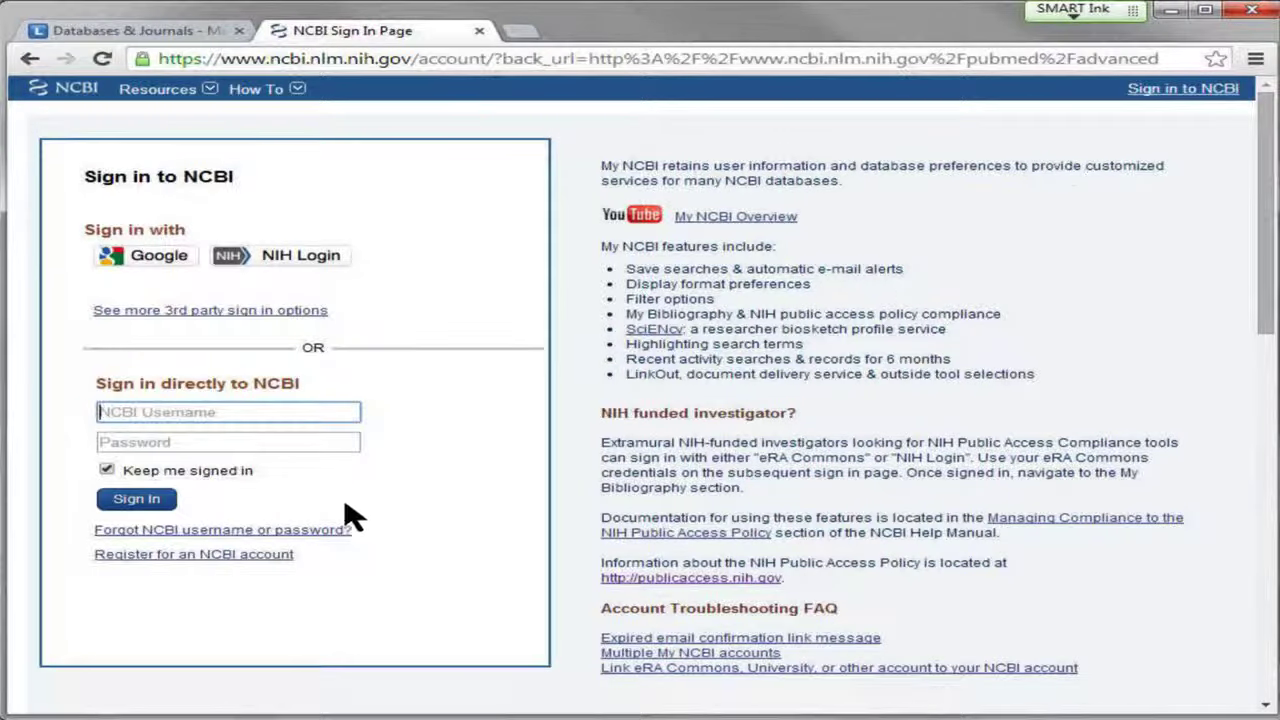
{"action": "left_click", "coordinate": [222, 556]}
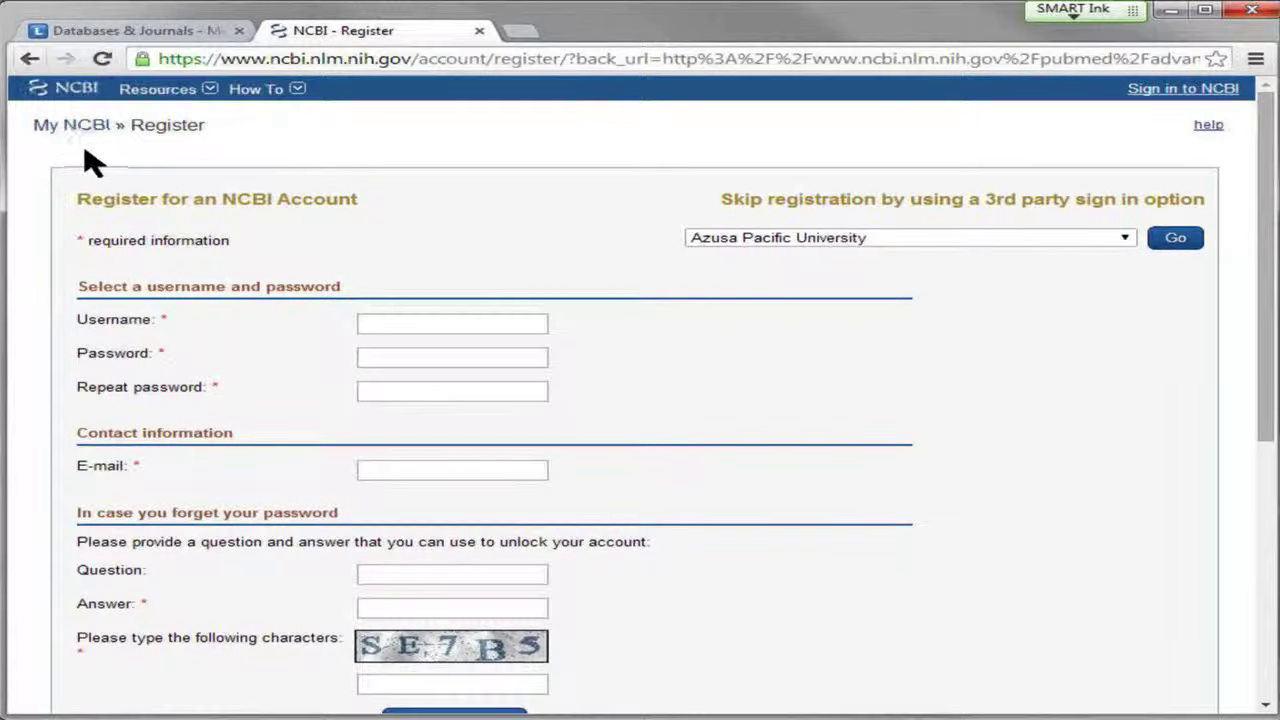
{"action": "left_click", "coordinate": [30, 60]}
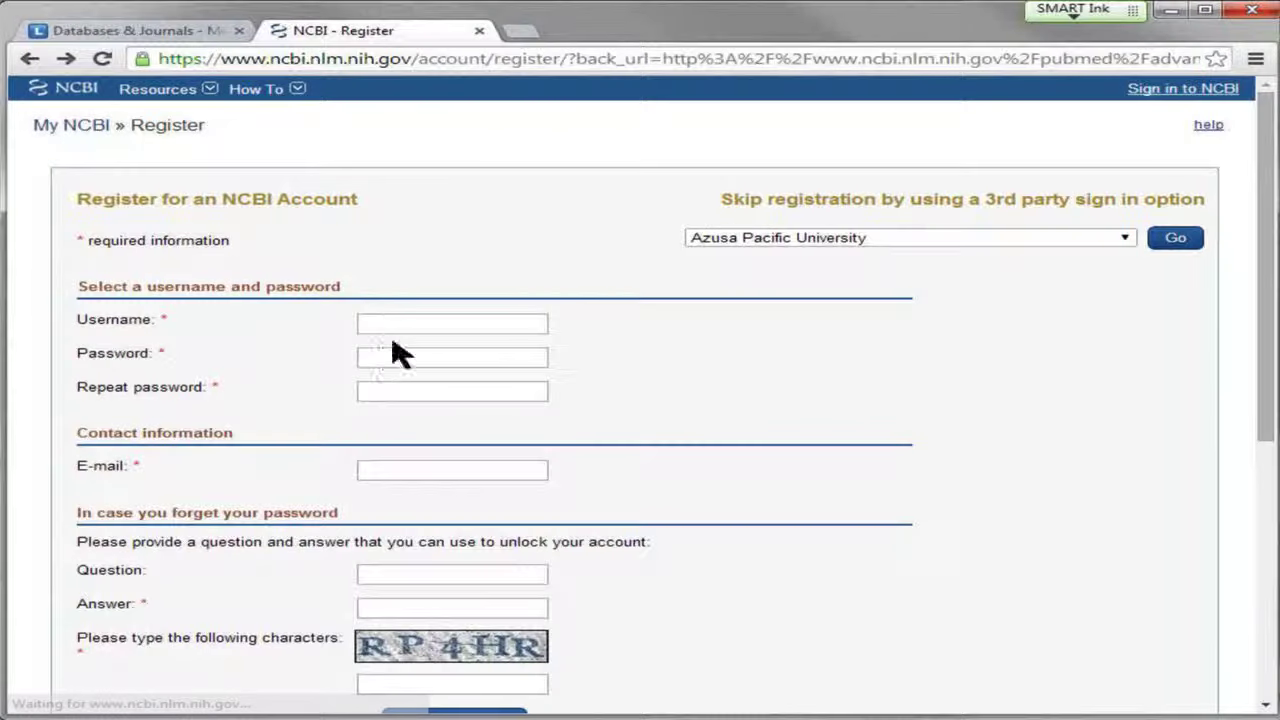
{"action": "left_click", "coordinate": [30, 60]}
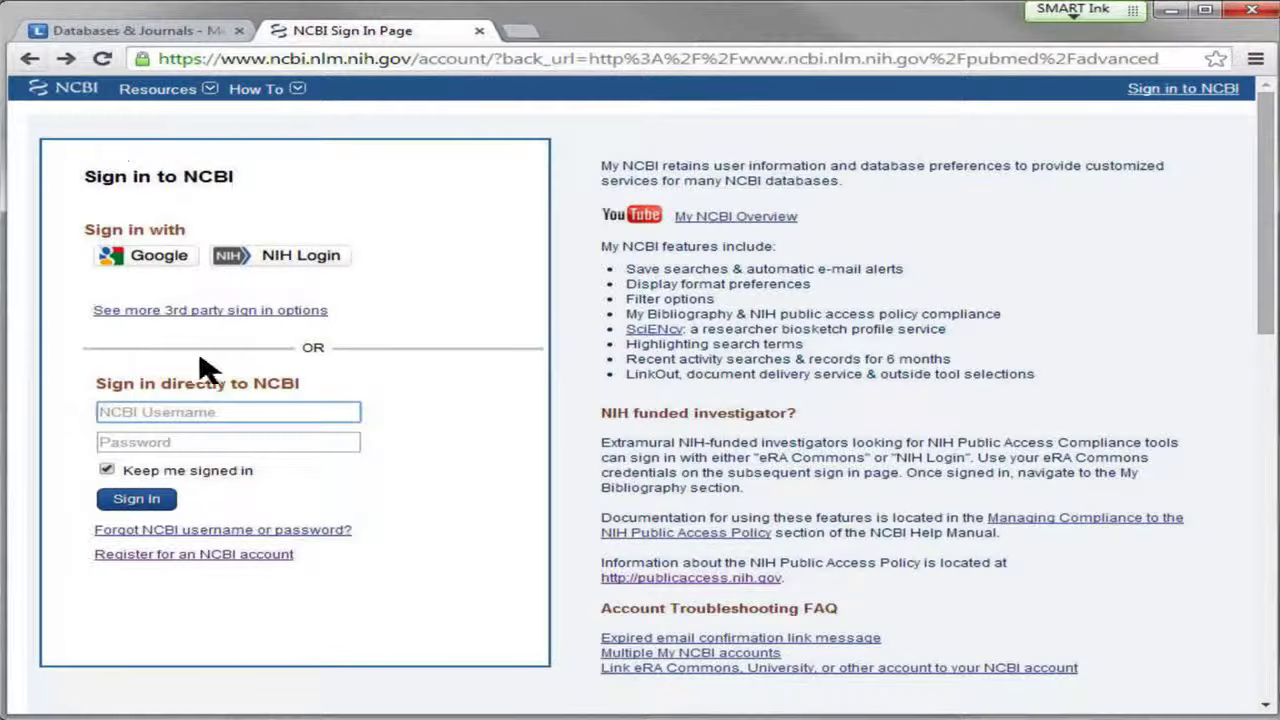
{"action": "type", "text": "lkysh"}
{"action": "key", "text": "Tab"}
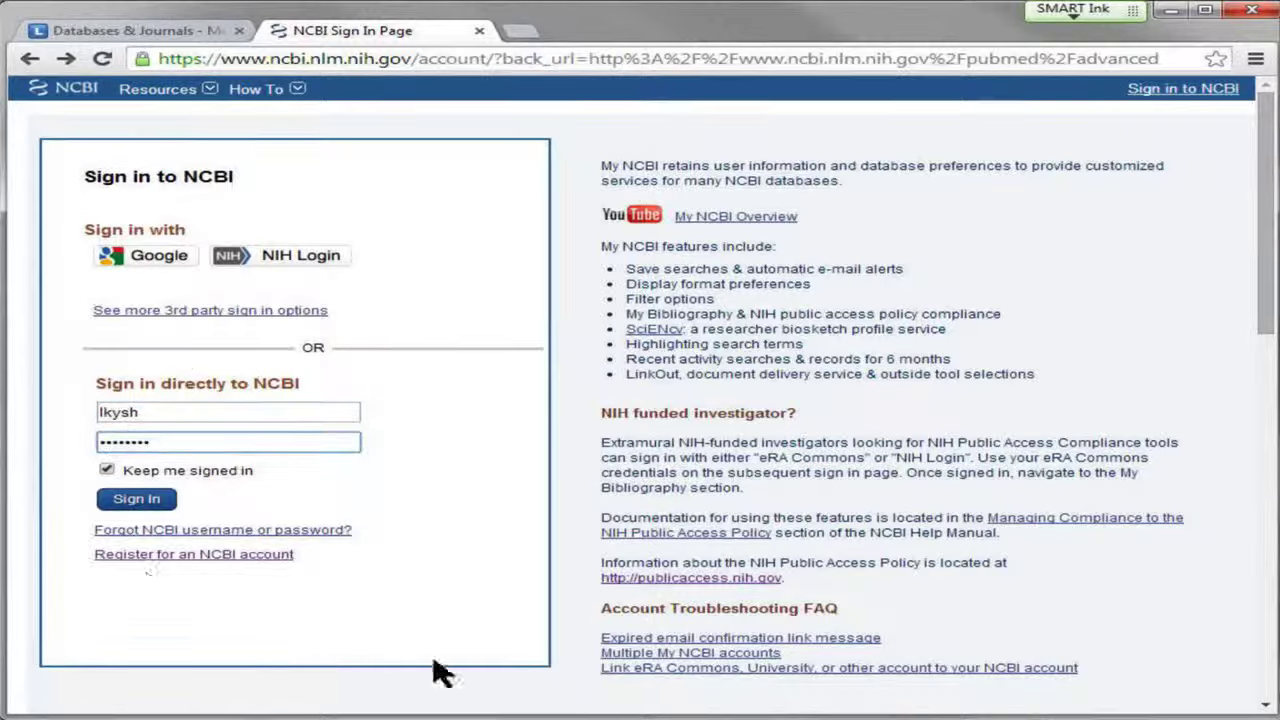
{"action": "left_click", "coordinate": [134, 498]}
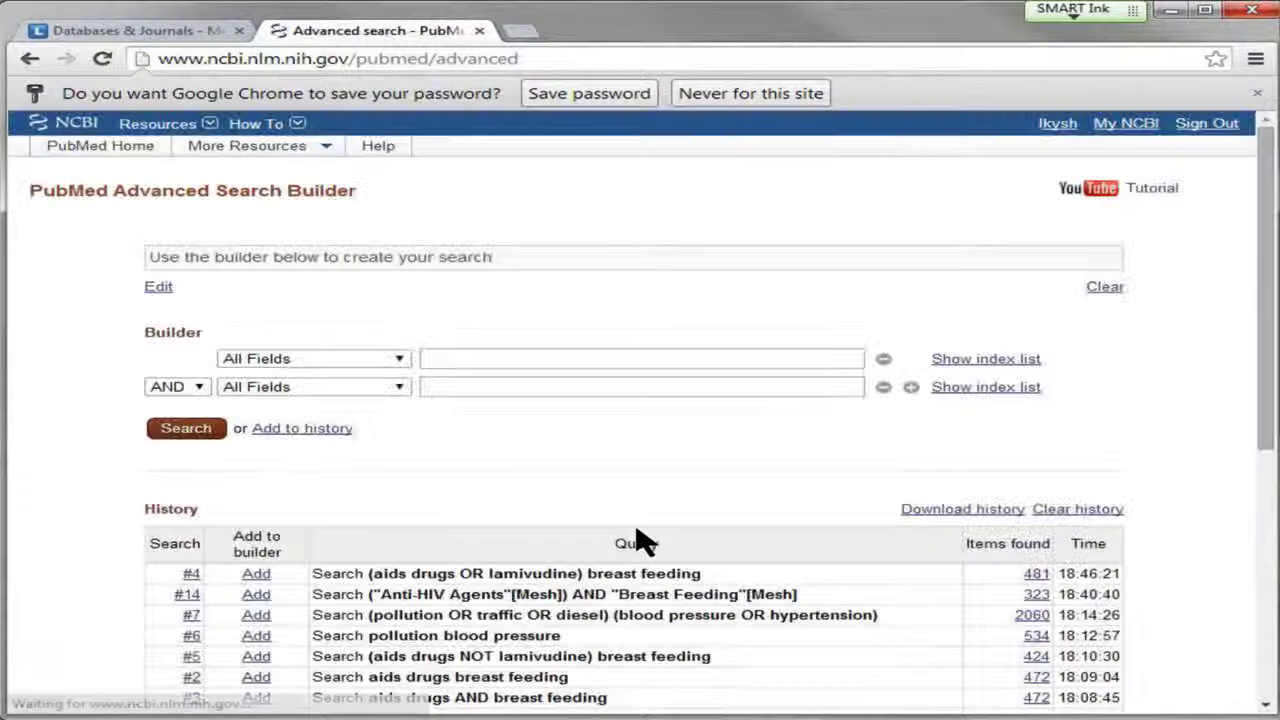
- Open My NCBI and scroll through its 146-item bibliography, collections, saved searches and recent activity
{"action": "left_click", "coordinate": [1059, 131]}
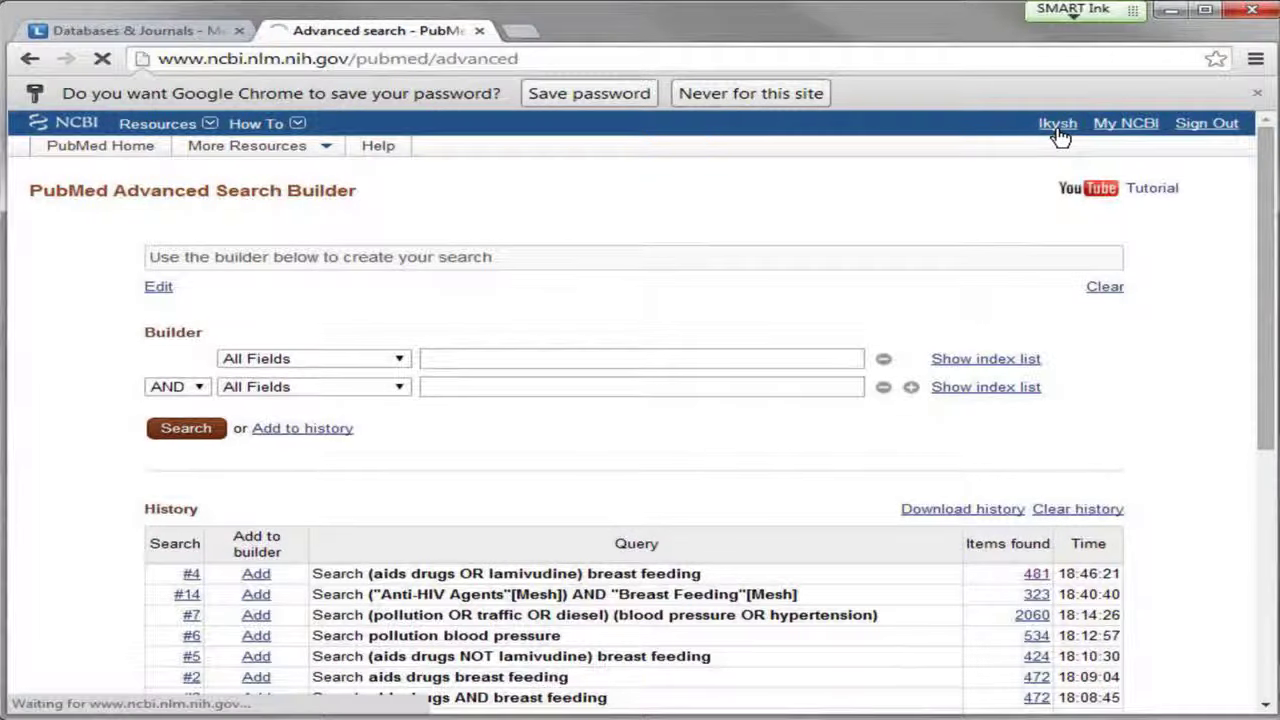
{"action": "left_click", "coordinate": [30, 60]}
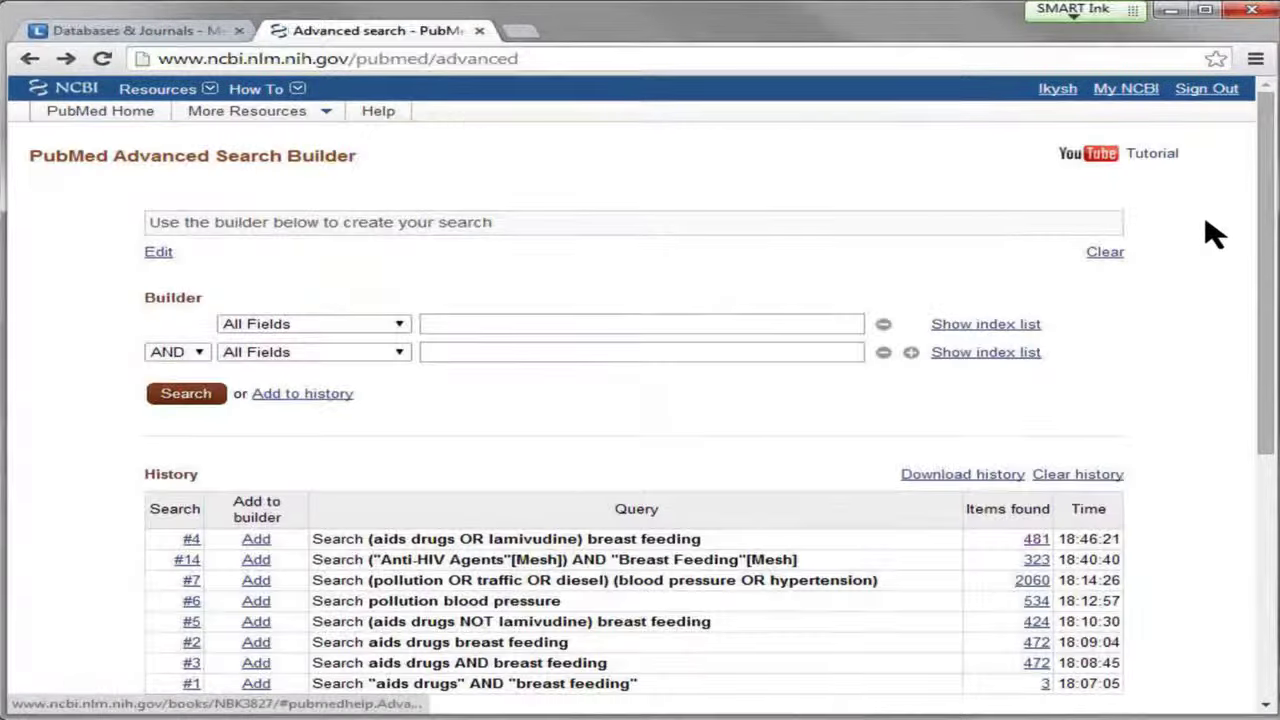
{"action": "left_click", "coordinate": [1127, 93]}
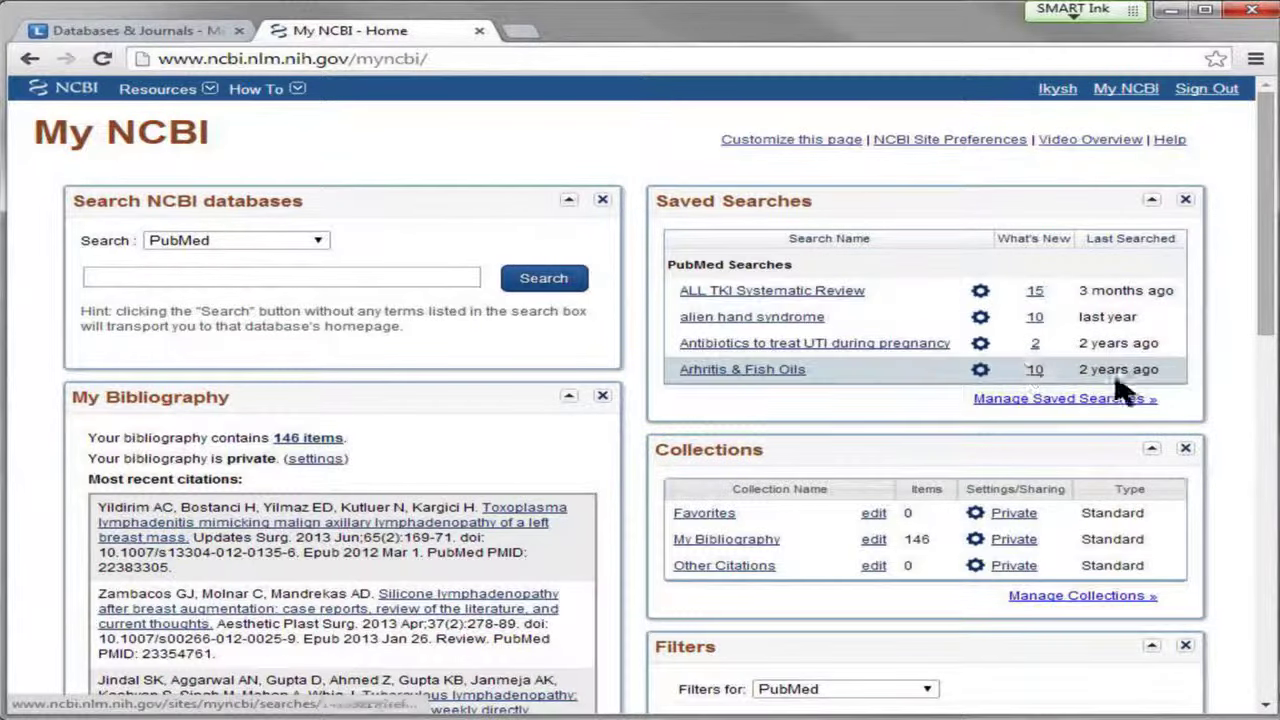
{"action": "scroll", "coordinate": [1220, 408], "scroll_direction": "down", "scroll_amount": 1}
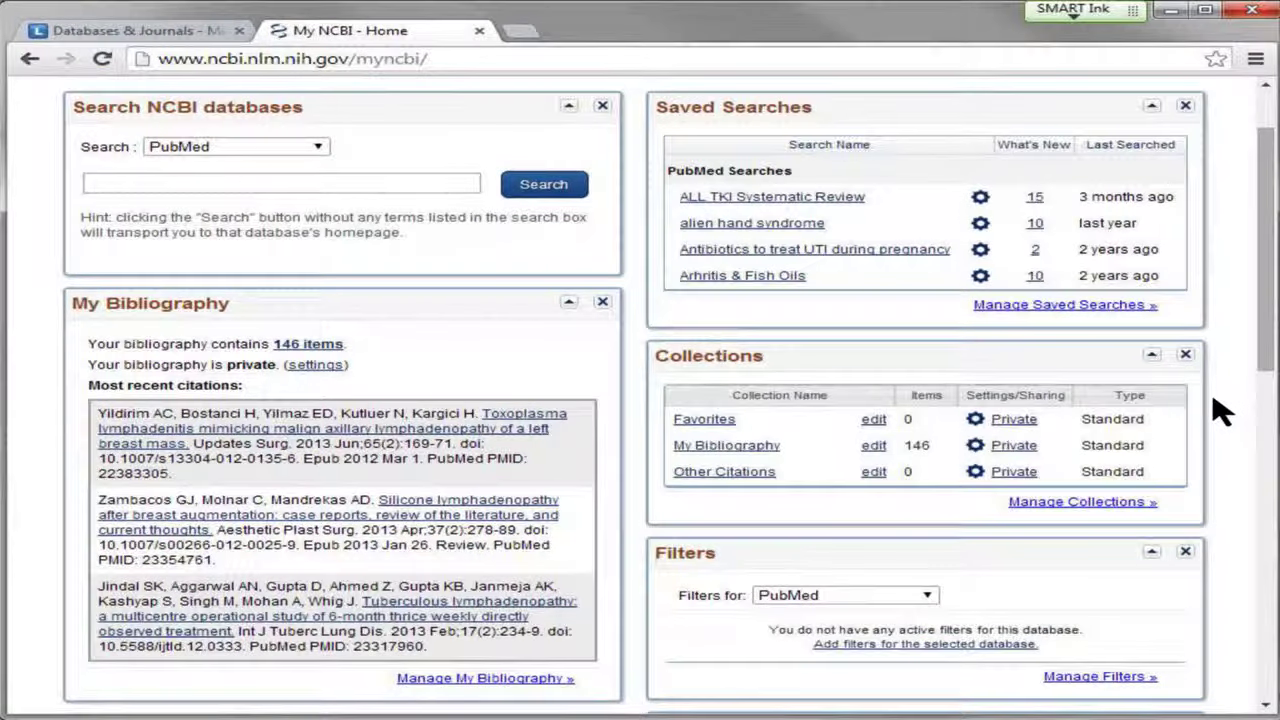
{"action": "scroll", "coordinate": [1220, 410], "scroll_direction": "down", "scroll_amount": 3}
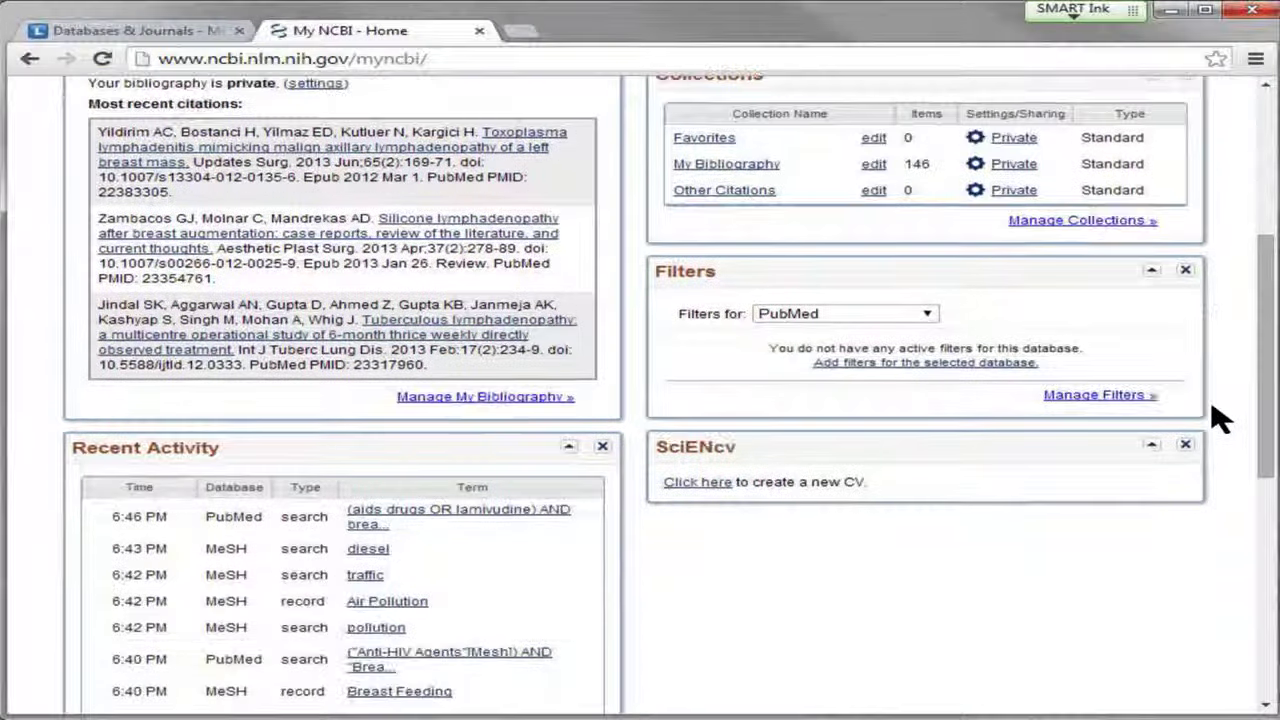
{"action": "scroll", "coordinate": [1220, 412], "scroll_direction": "down", "scroll_amount": 1}
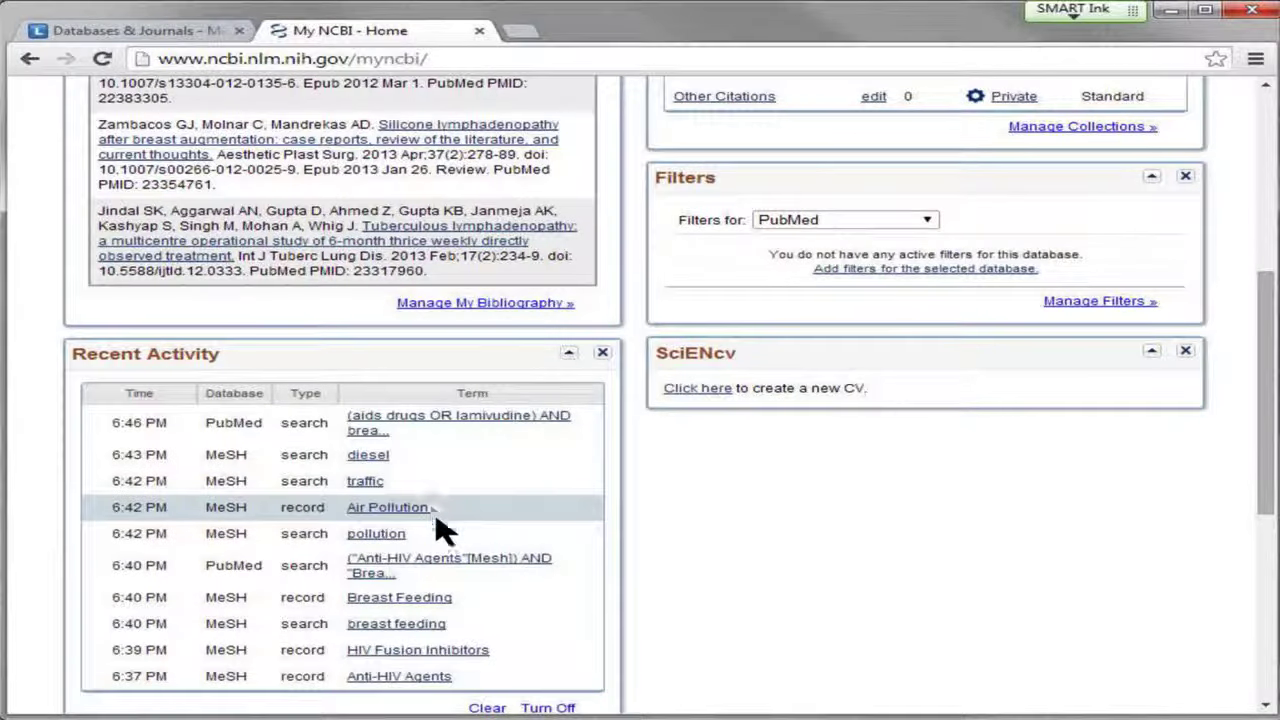
{"action": "scroll", "coordinate": [555, 697], "scroll_direction": "down", "scroll_amount": 1}
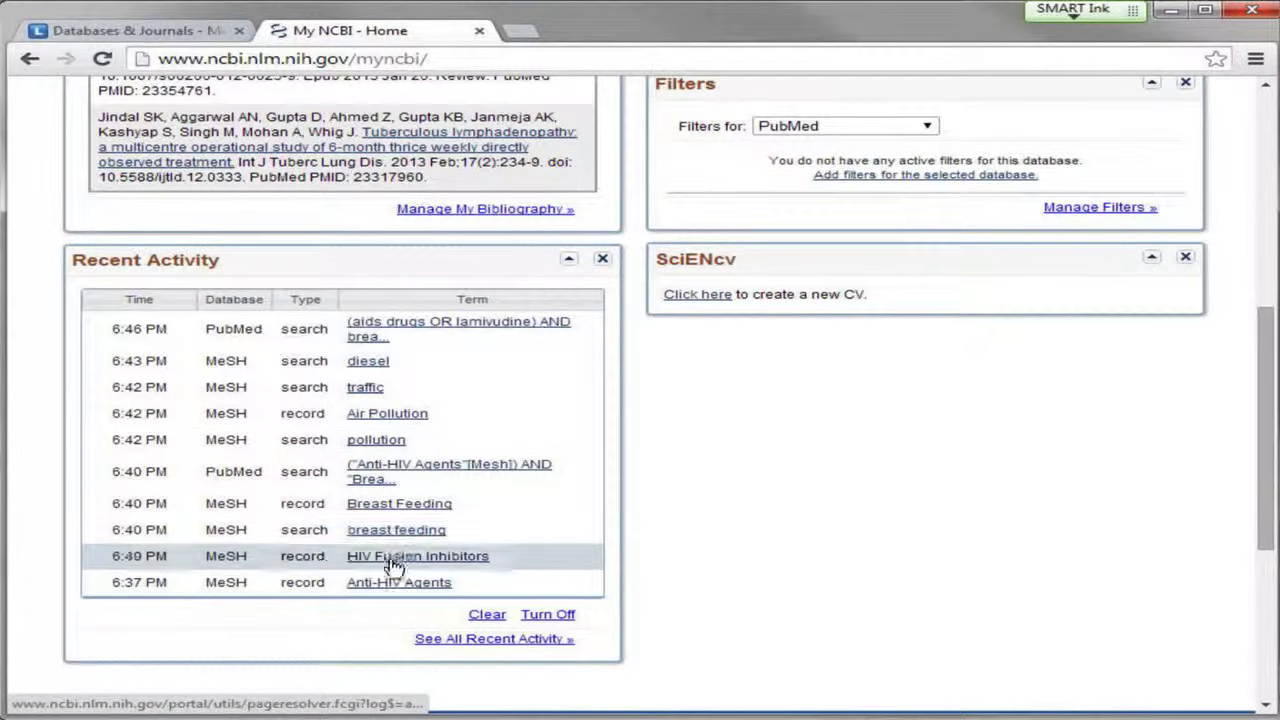
{"action": "scroll", "coordinate": [695, 615], "scroll_direction": "up", "scroll_amount": 1}
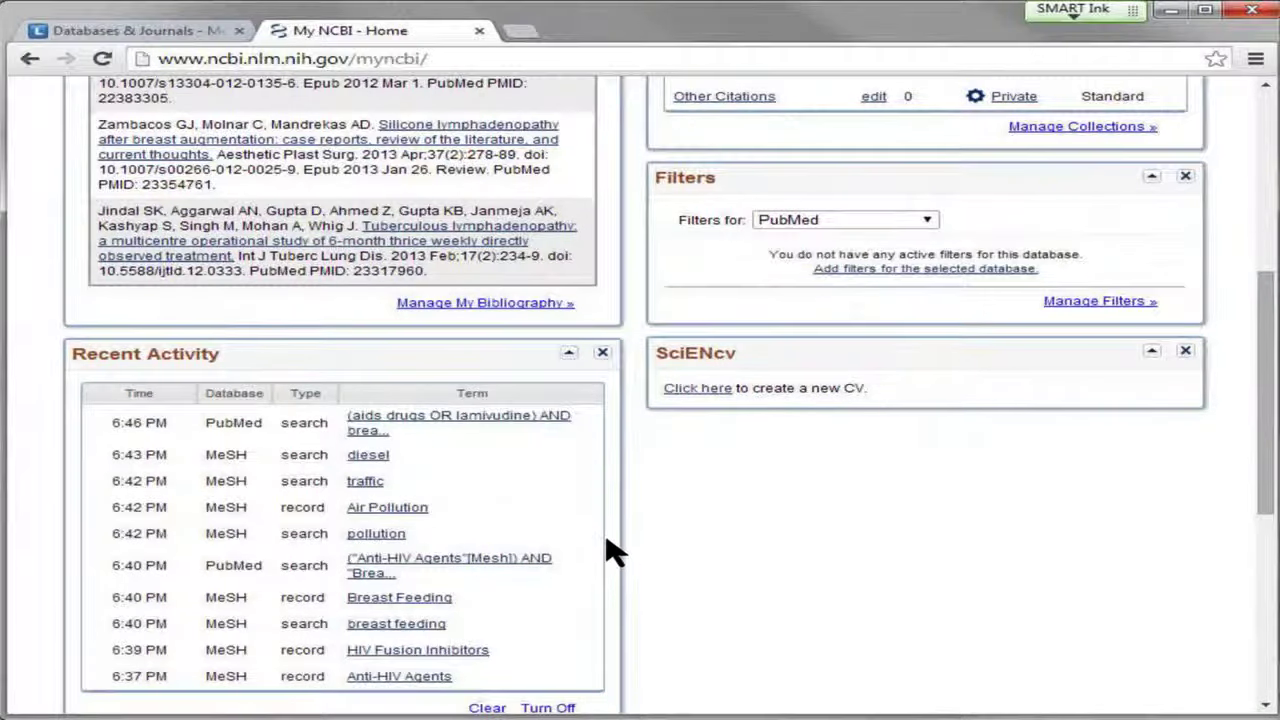
{"action": "scroll", "coordinate": [611, 557], "scroll_direction": "up", "scroll_amount": 3}
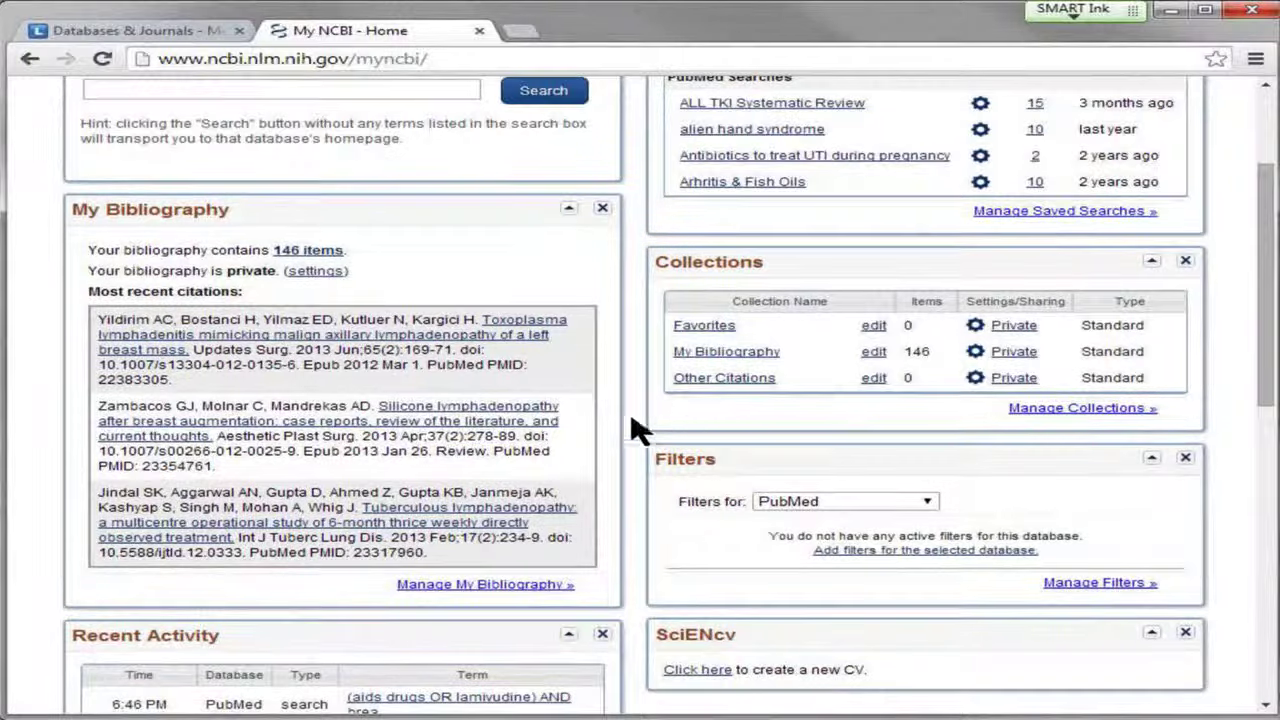
{"action": "scroll", "coordinate": [634, 429], "scroll_direction": "up", "scroll_amount": 2}
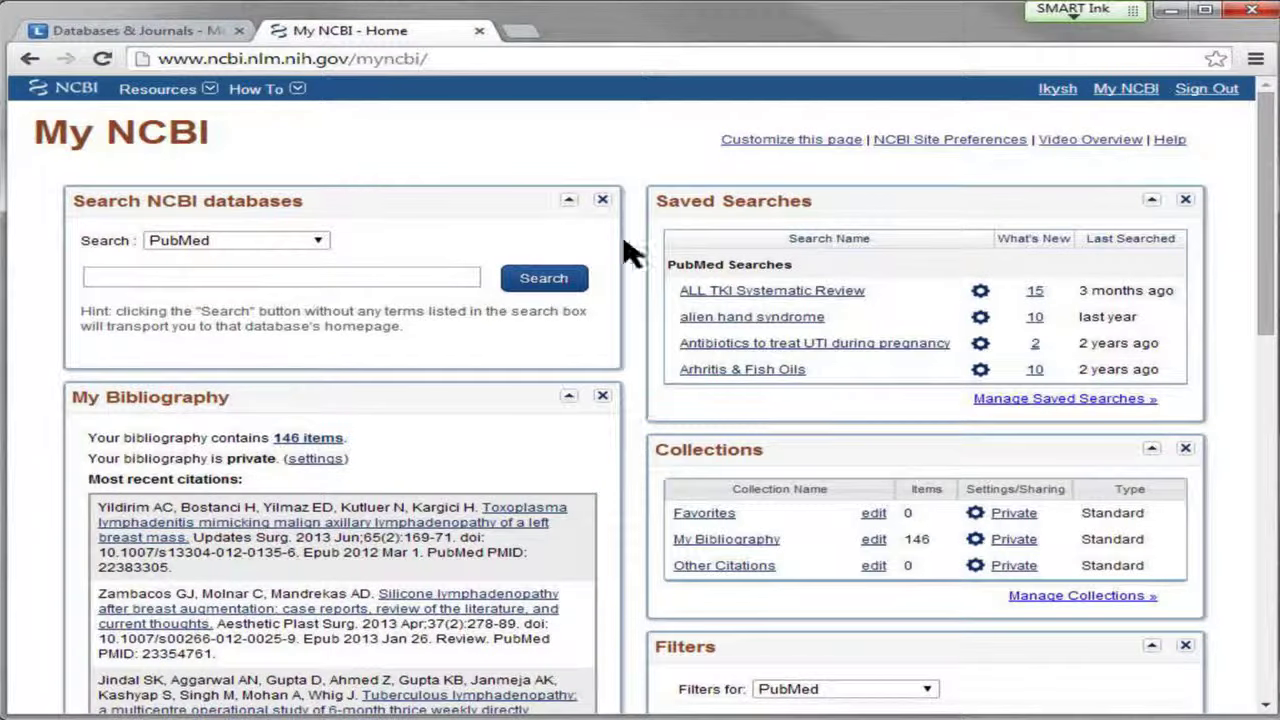
- Show the 481 results of history search #4 and open their Display Settings panel
{"action": "left_click", "coordinate": [326, 34]}
{"action": "left_click", "coordinate": [415, 150]}
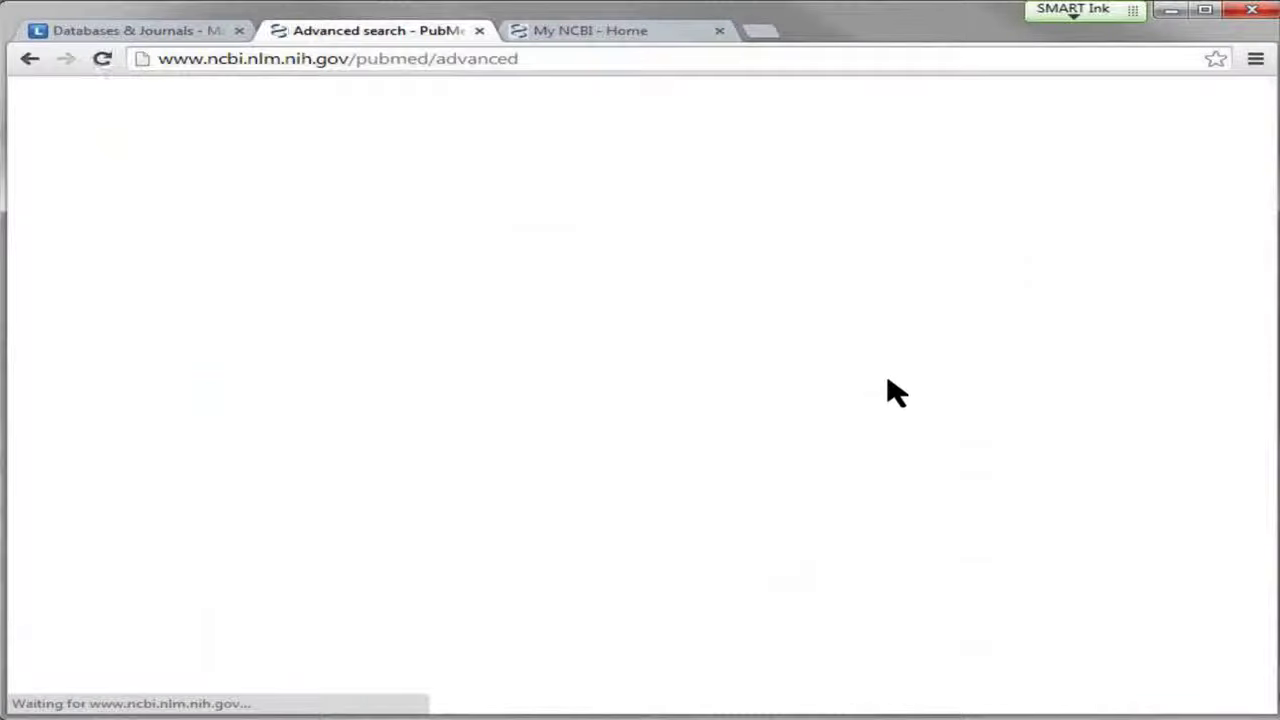
{"action": "left_click", "coordinate": [1037, 541]}
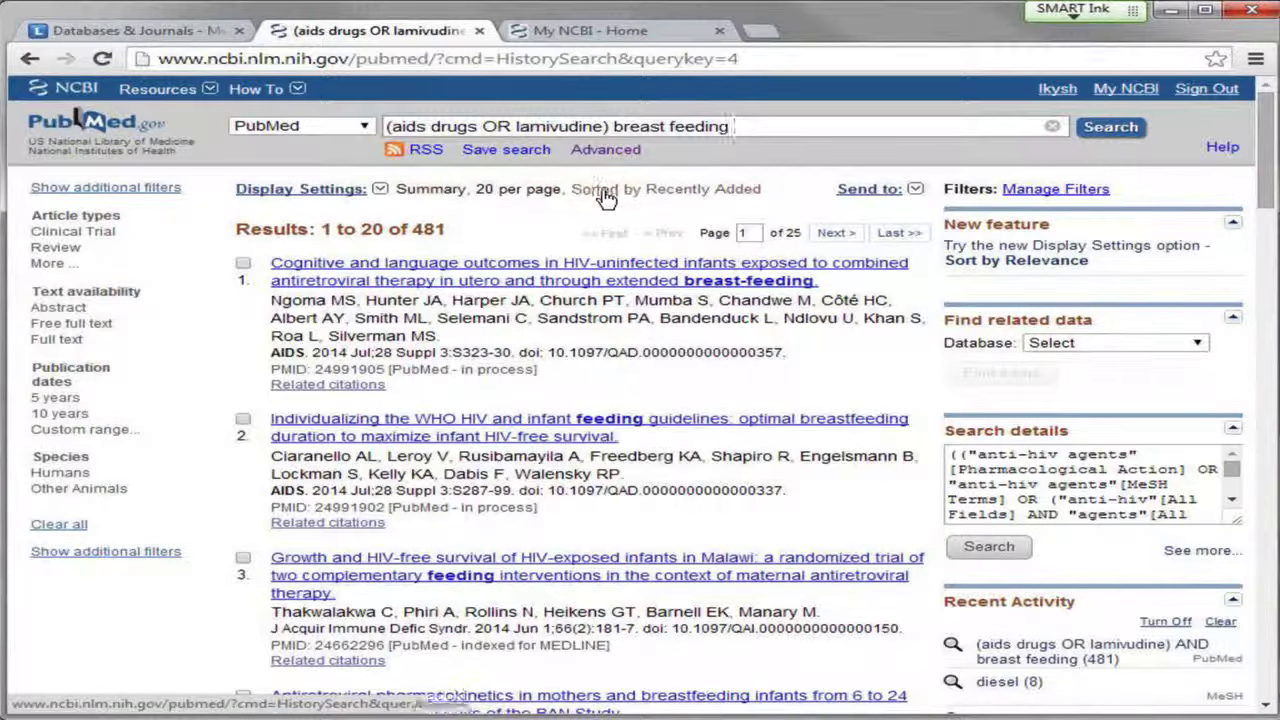
{"action": "left_click", "coordinate": [380, 190]}
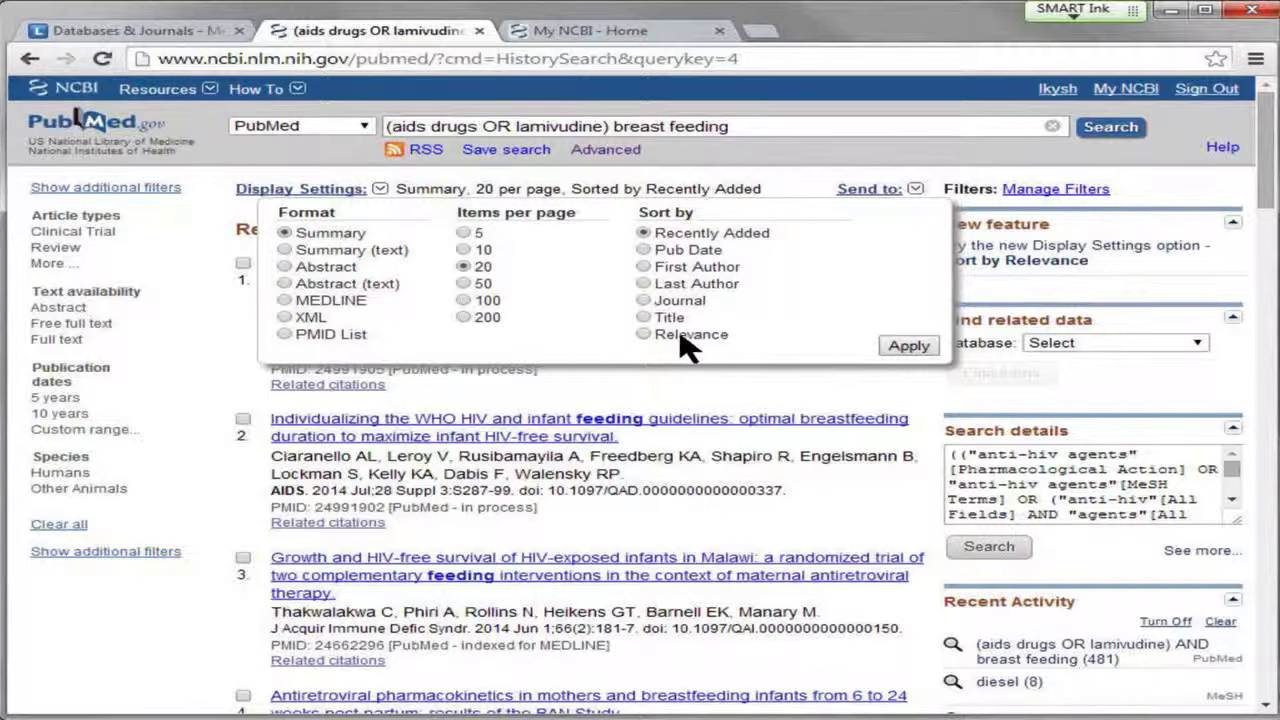
- Sort the 481 results by Relevance, then switch the sort back to Recently Added
{"action": "left_click", "coordinate": [909, 346]}
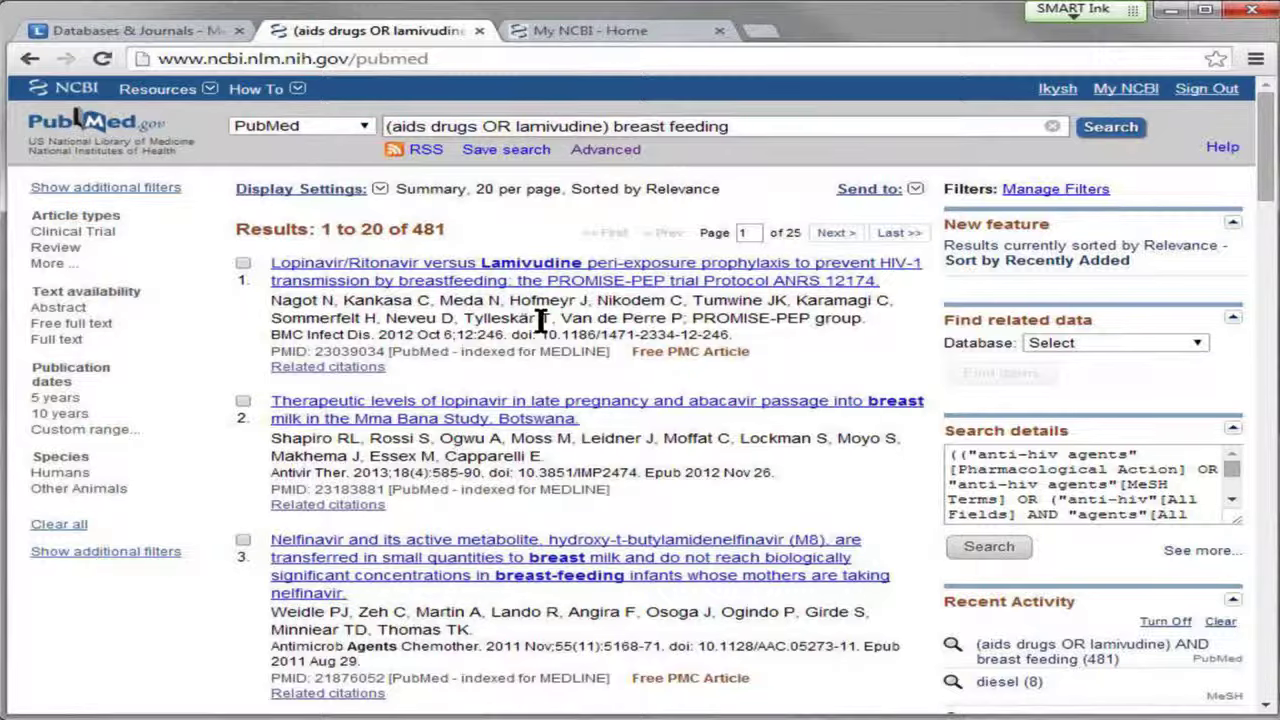
{"action": "left_click", "coordinate": [382, 190]}
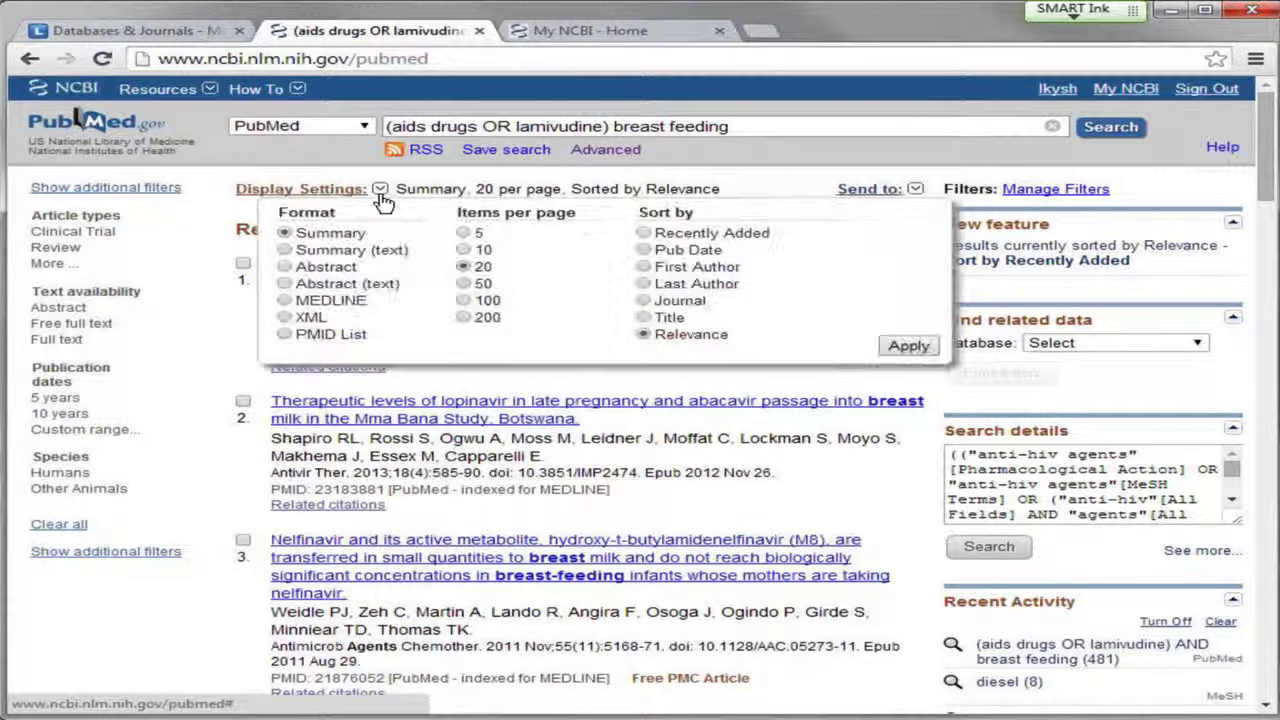
{"action": "left_click", "coordinate": [658, 234]}
{"action": "left_click", "coordinate": [908, 345]}
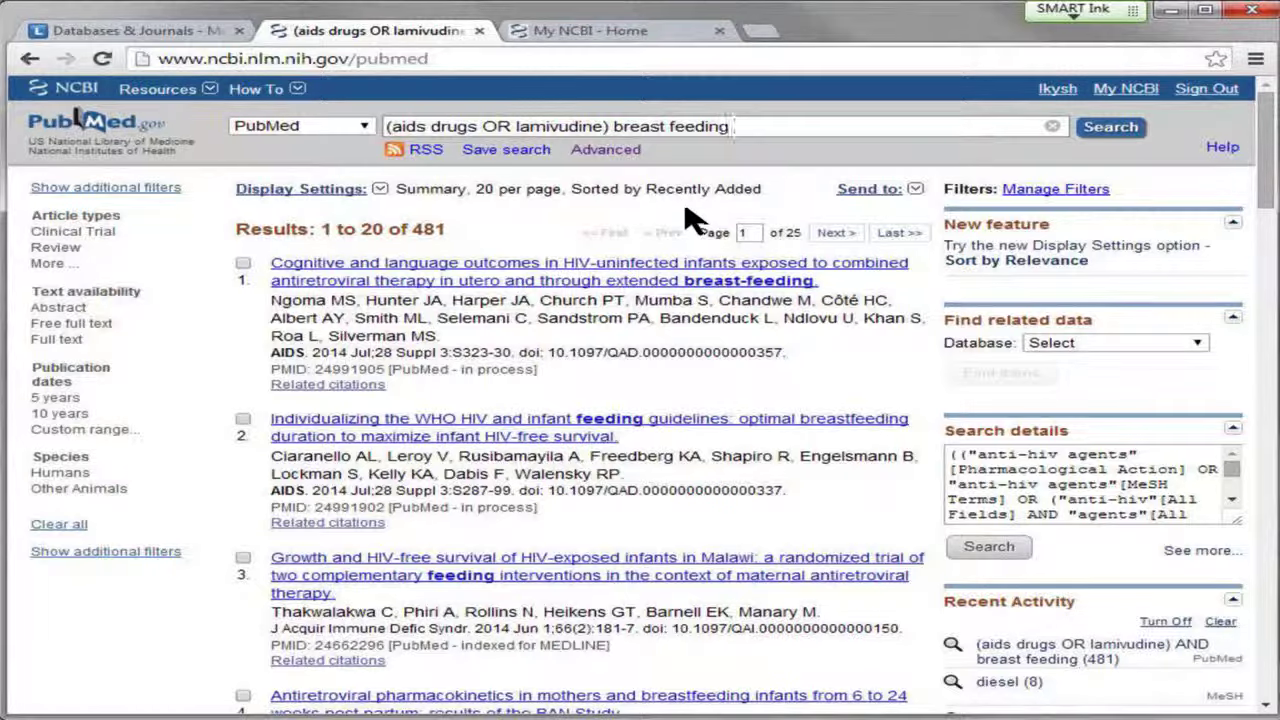
{"action": "left_click", "coordinate": [916, 194]}
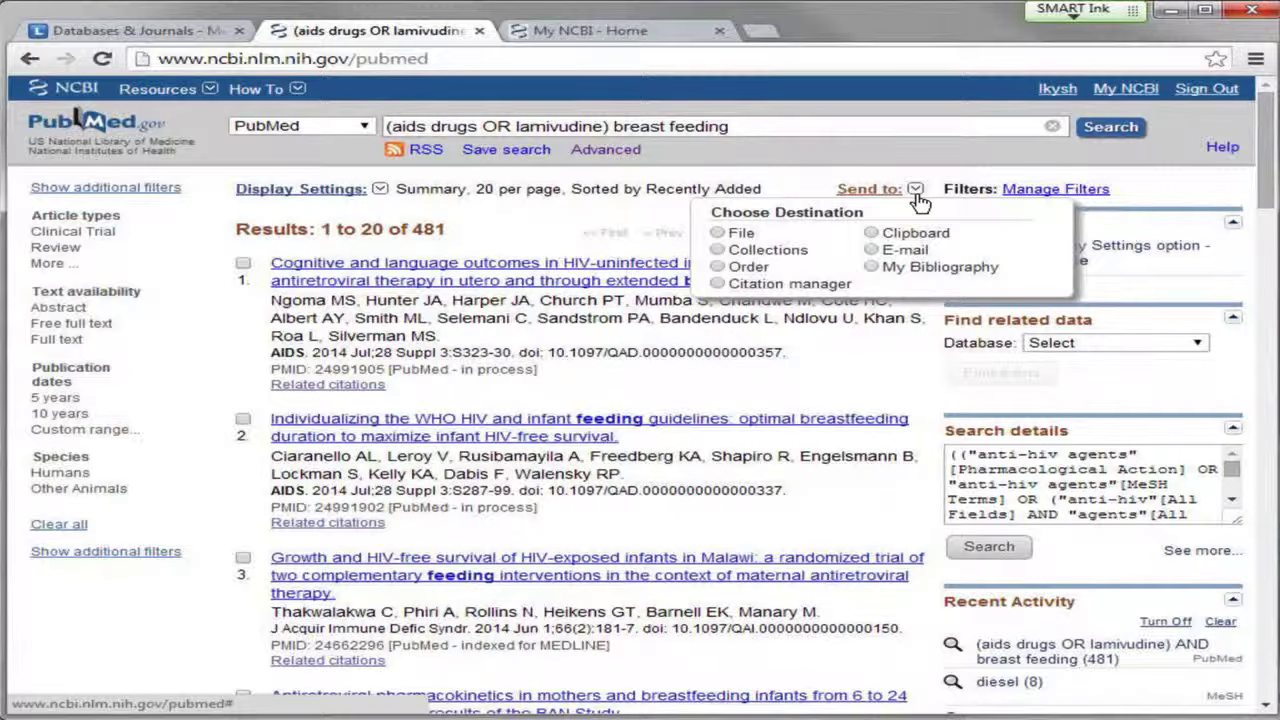
{"action": "left_click", "coordinate": [242, 264]}
{"action": "left_click", "coordinate": [243, 420]}
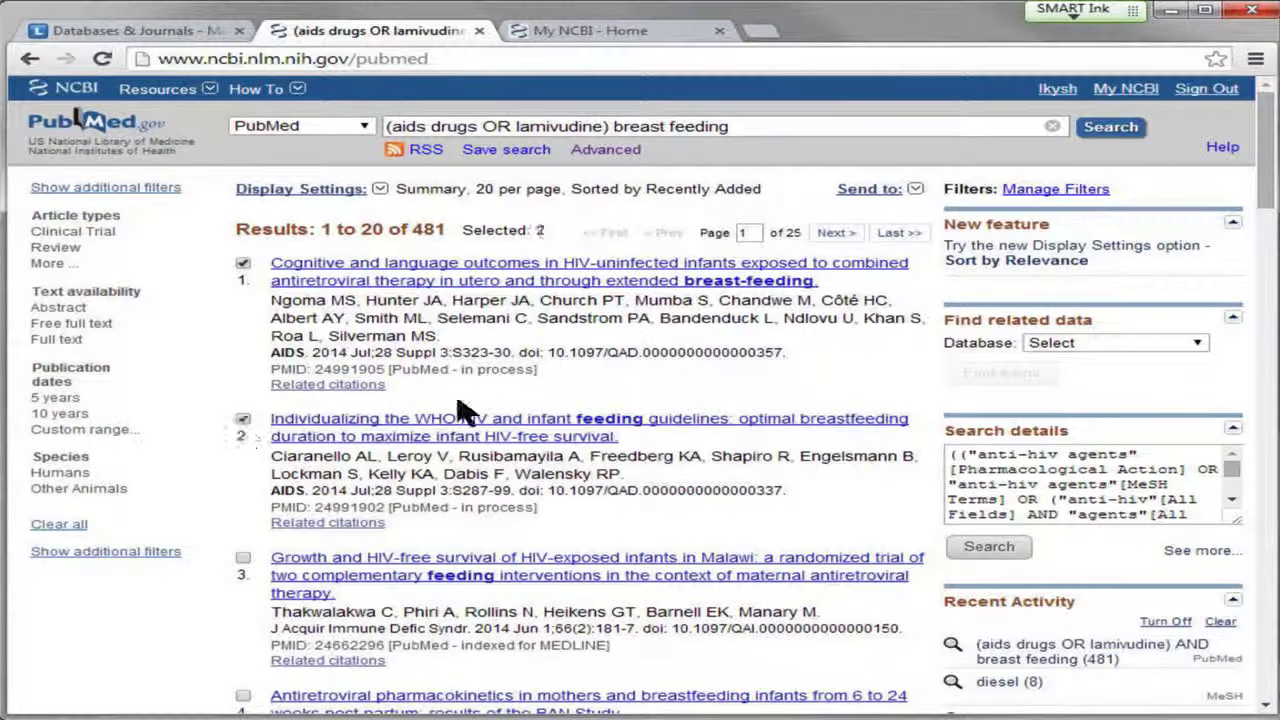
{"action": "left_click", "coordinate": [917, 192]}
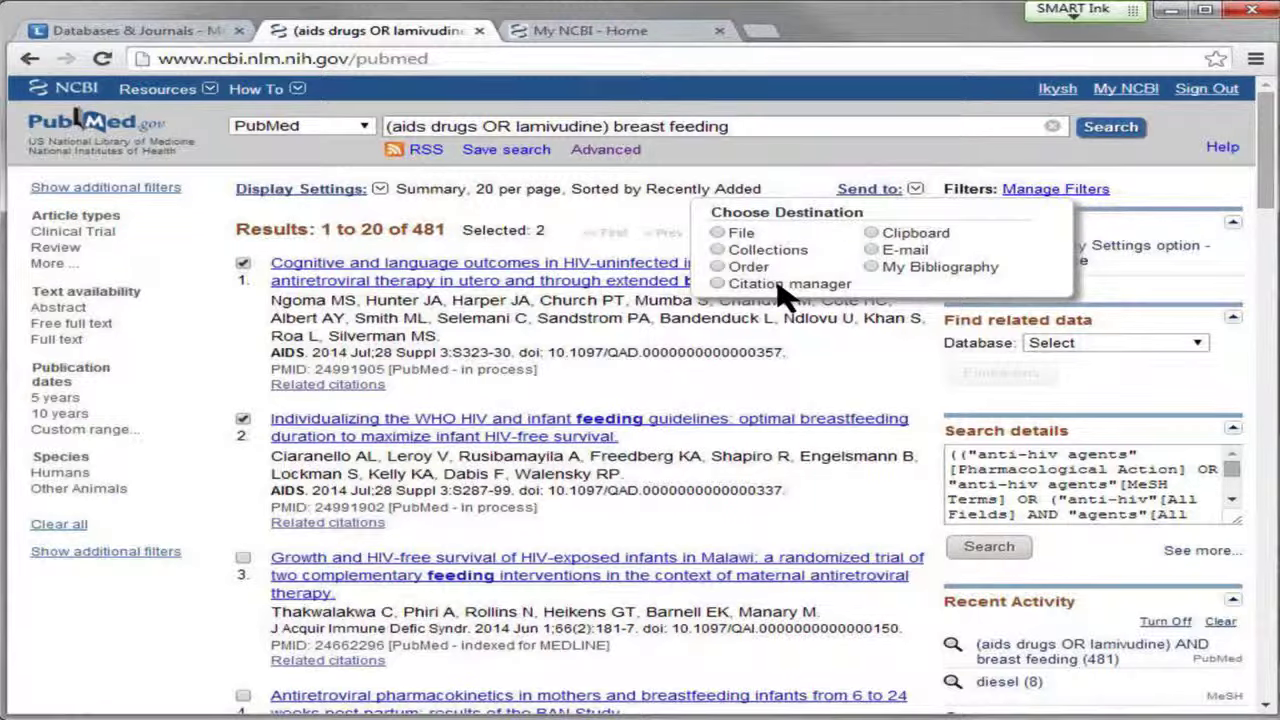
{"action": "left_click", "coordinate": [866, 188]}
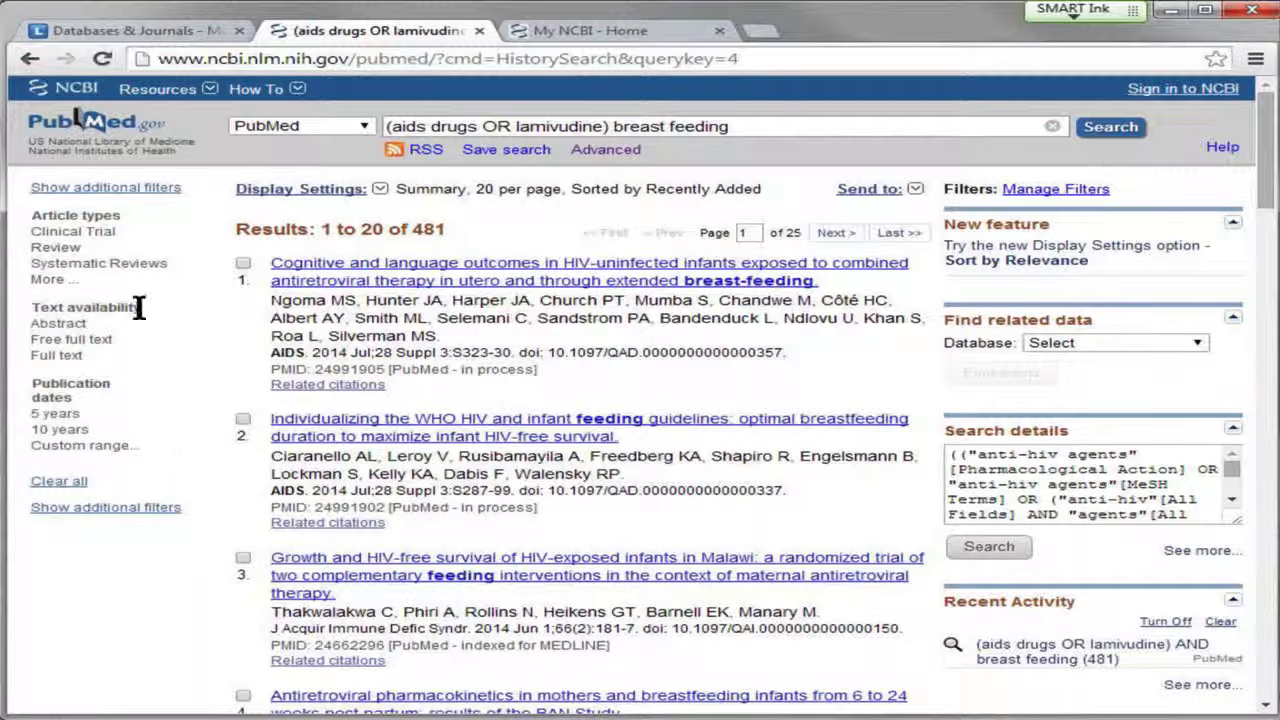
- Add the Languages filter group and limit the results to English, leaving 451
{"action": "left_click", "coordinate": [127, 510]}
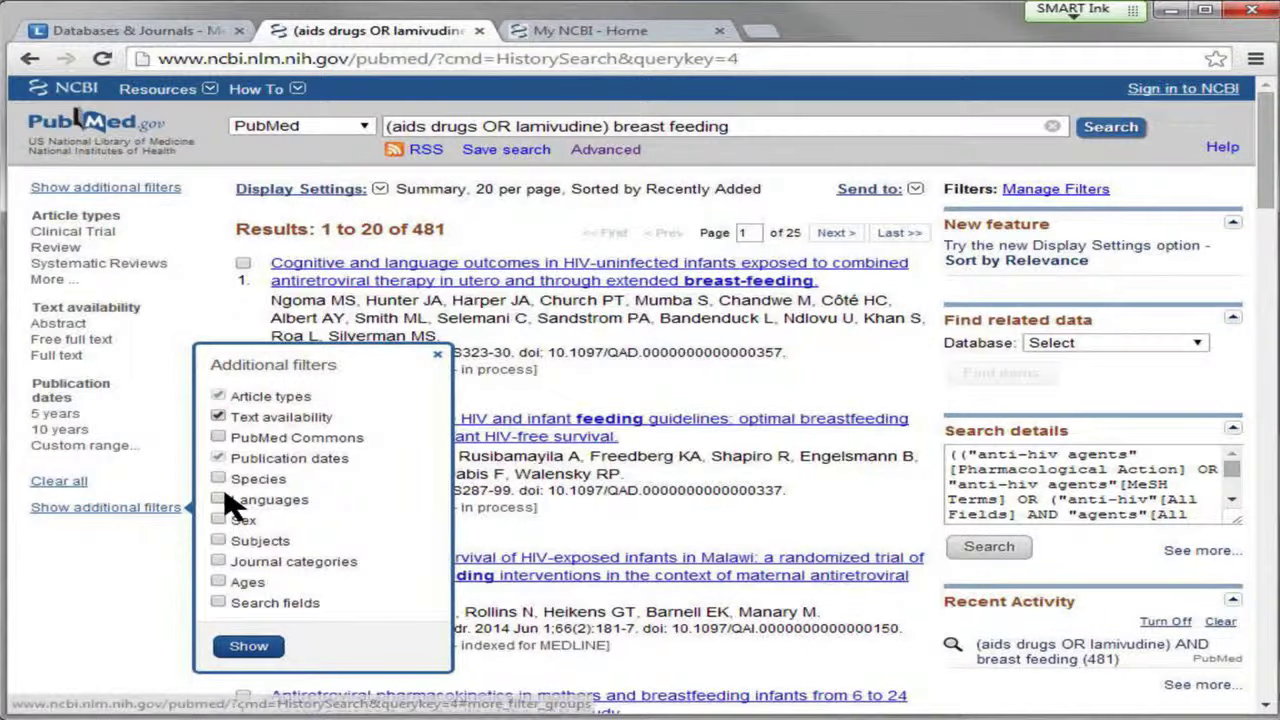
{"action": "left_click", "coordinate": [218, 499]}
{"action": "left_click", "coordinate": [255, 645]}
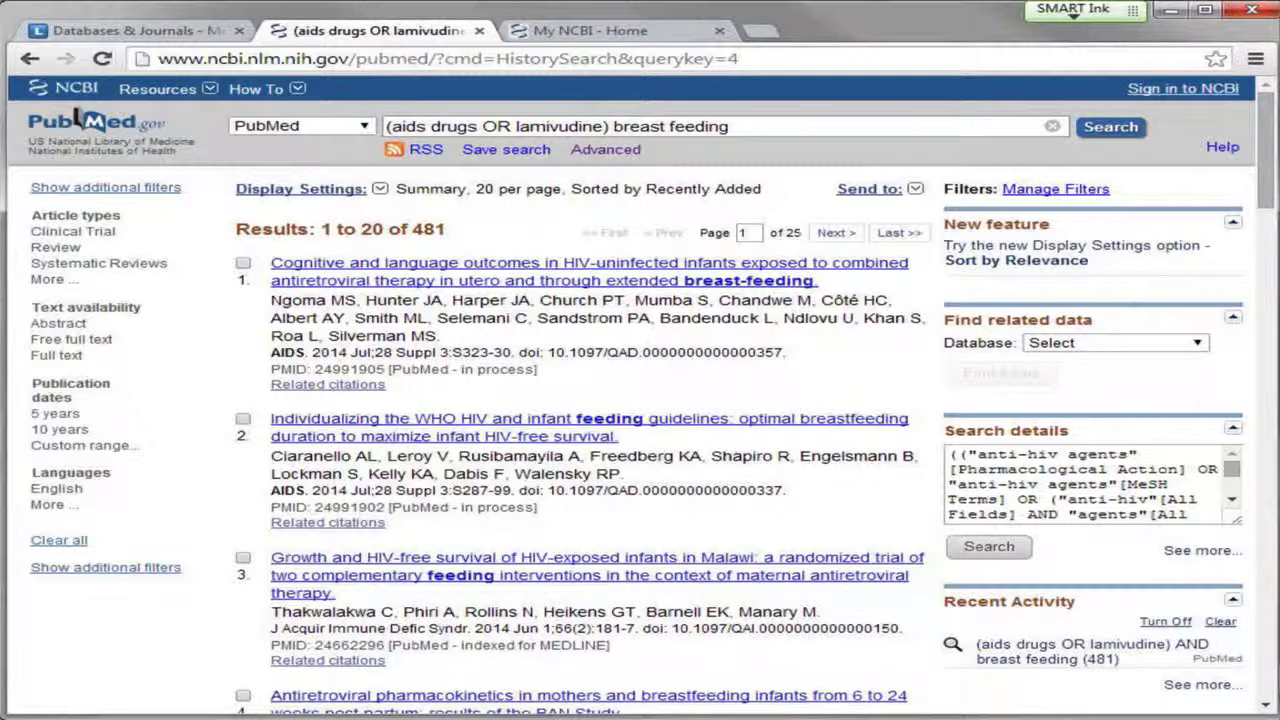
{"action": "left_click", "coordinate": [60, 491]}
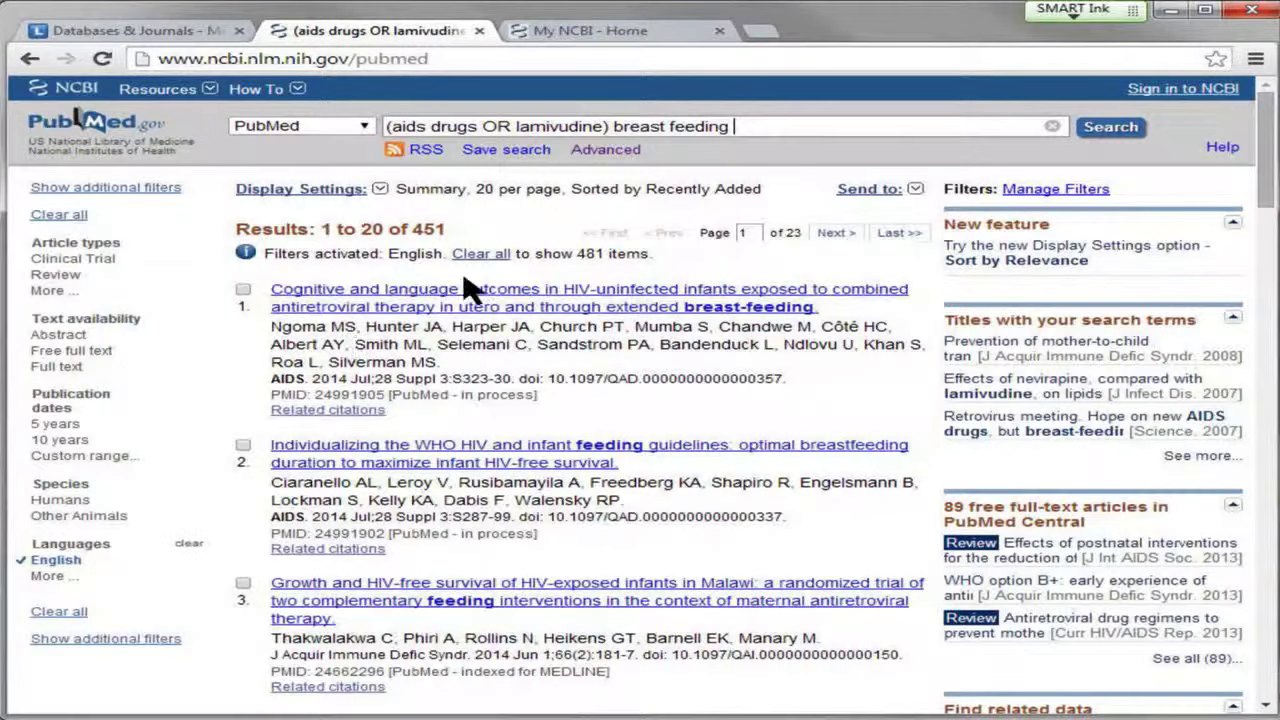
{"action": "left_click", "coordinate": [60, 580]}
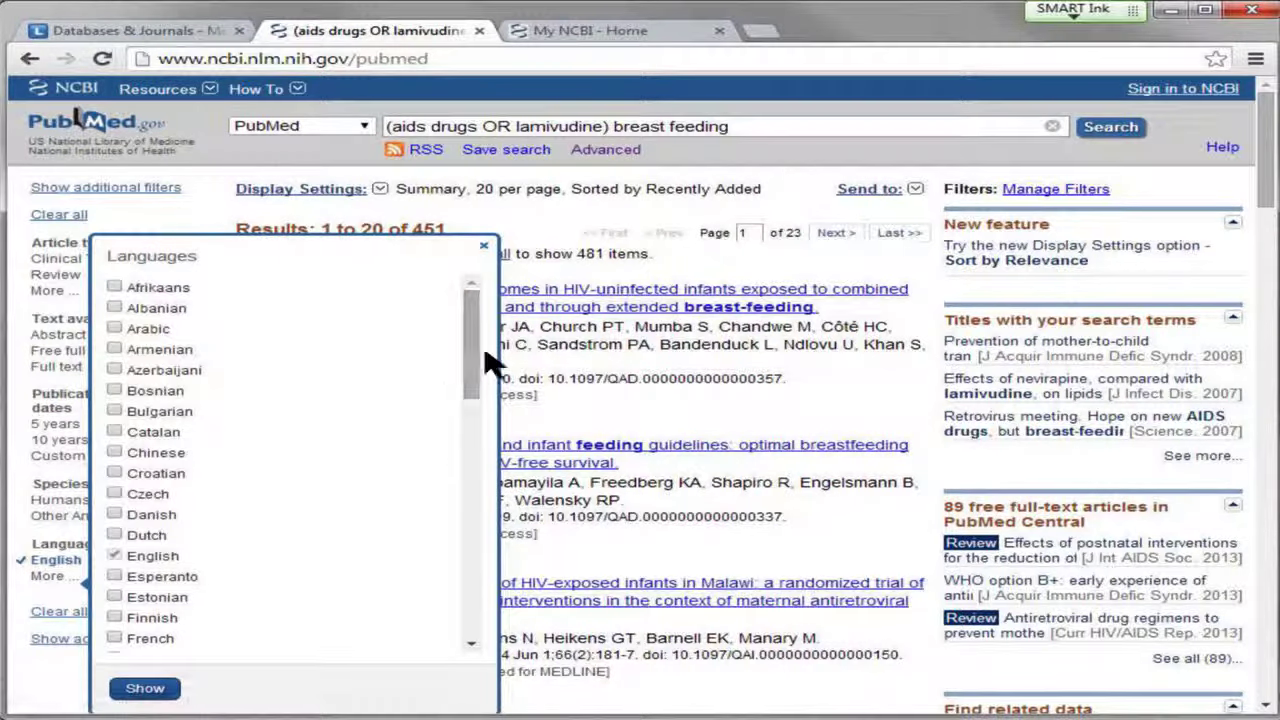
{"action": "left_click_drag", "start_coordinate": [470, 360], "coordinate": [487, 316]}
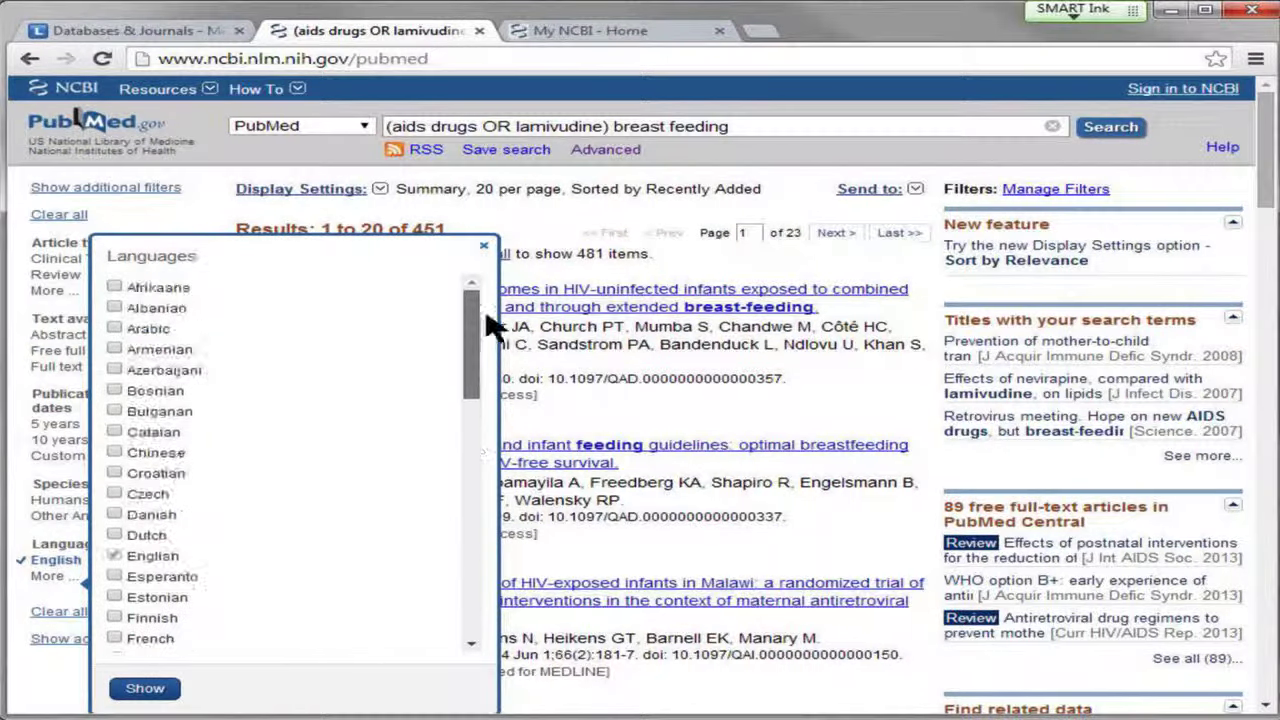
{"action": "left_click", "coordinate": [484, 249]}
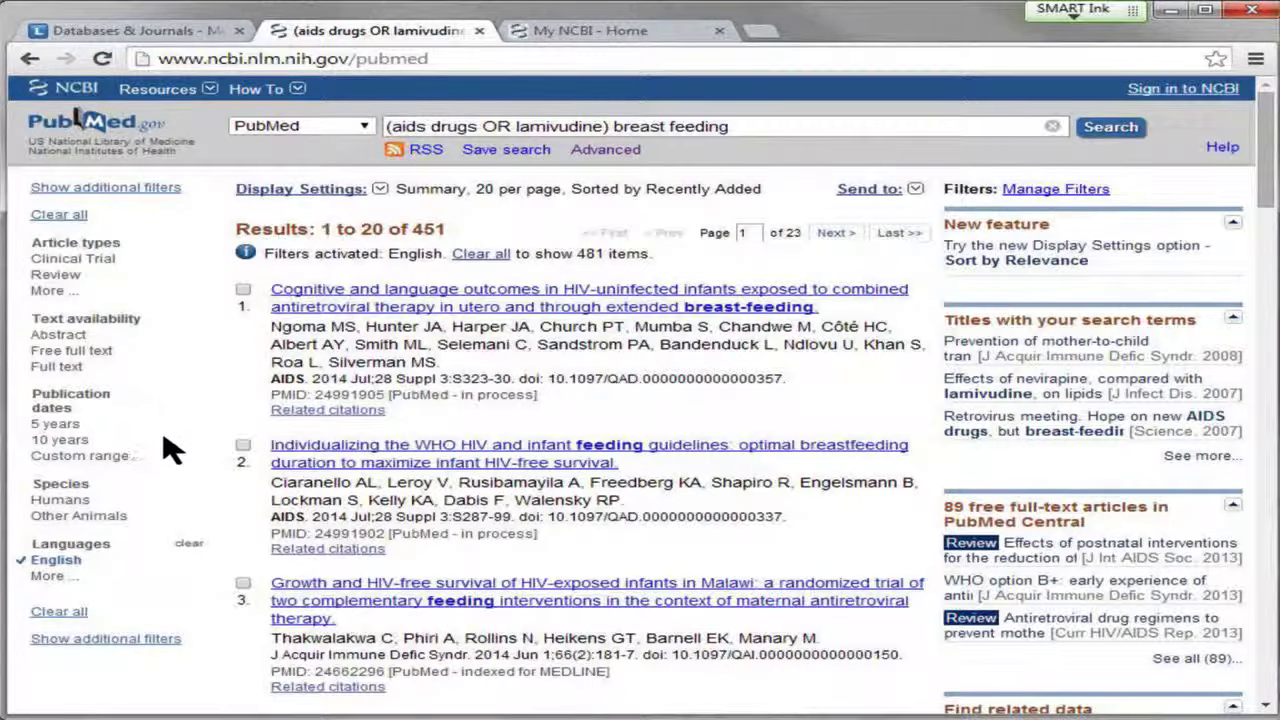
- Dismiss the cleared custom date range and filter publication dates to the last 5 years
{"action": "left_click", "coordinate": [85, 456]}
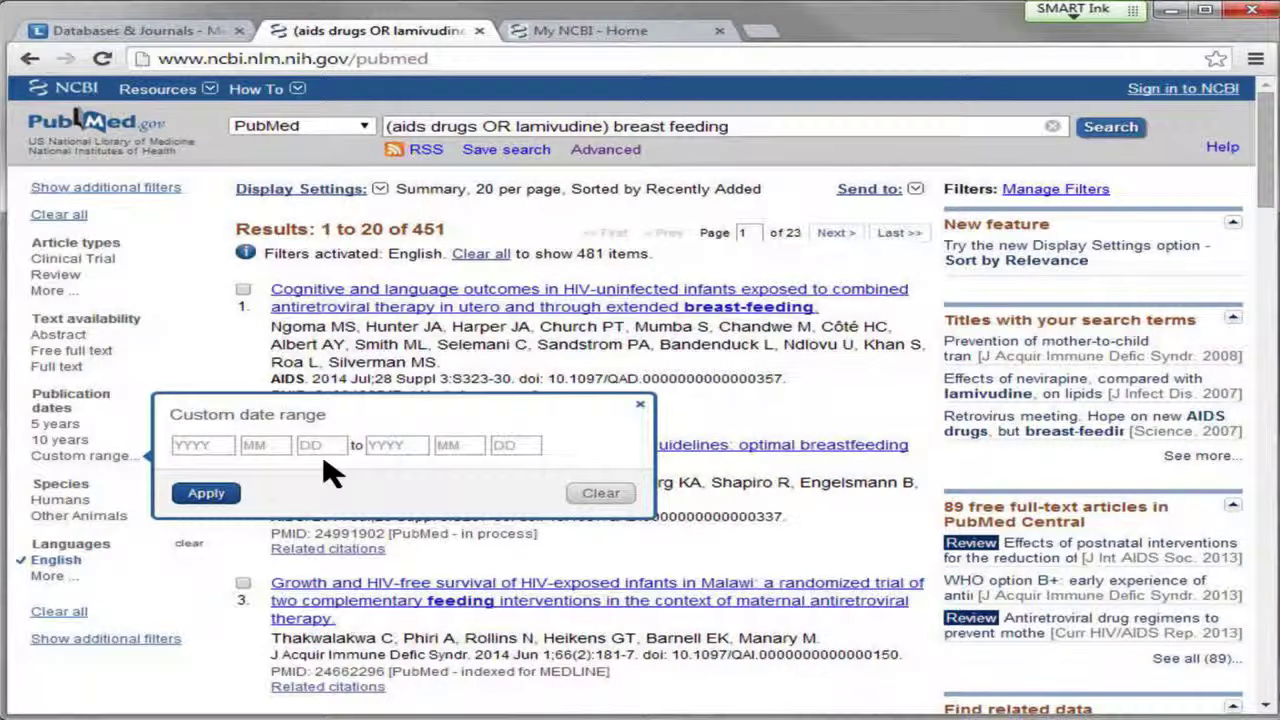
{"action": "left_click", "coordinate": [600, 493]}
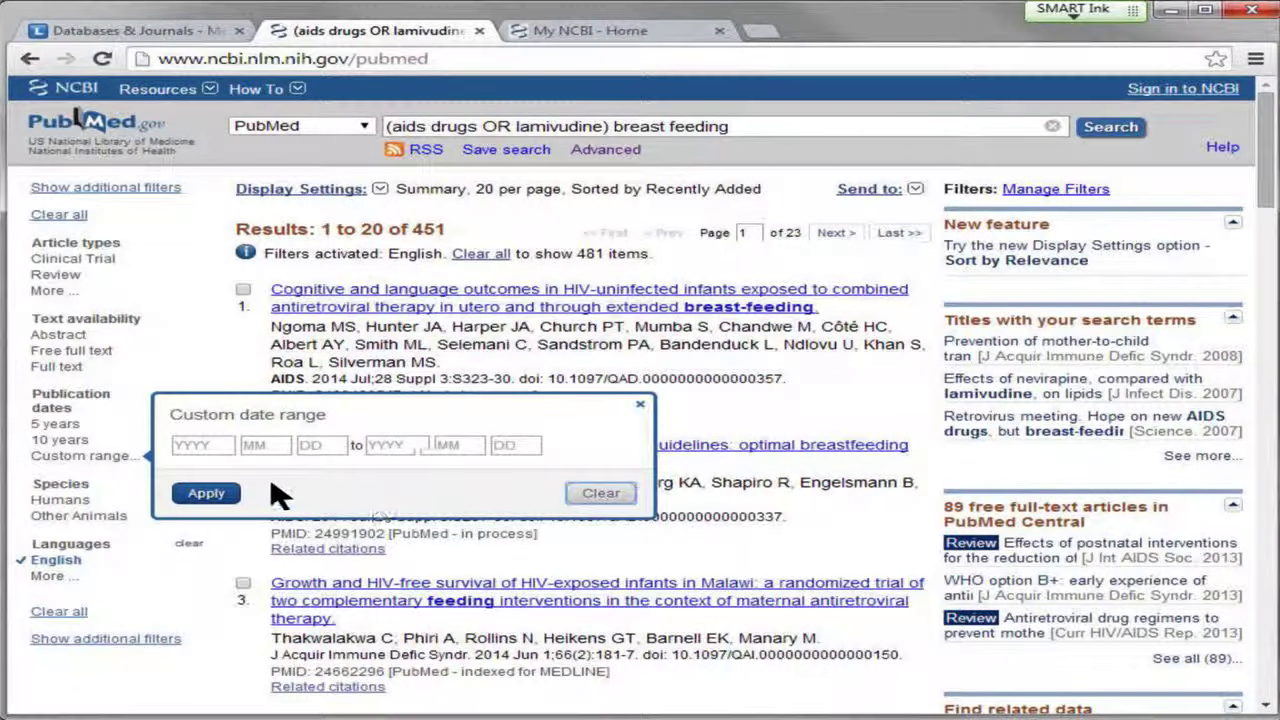
{"action": "left_click", "coordinate": [641, 405]}
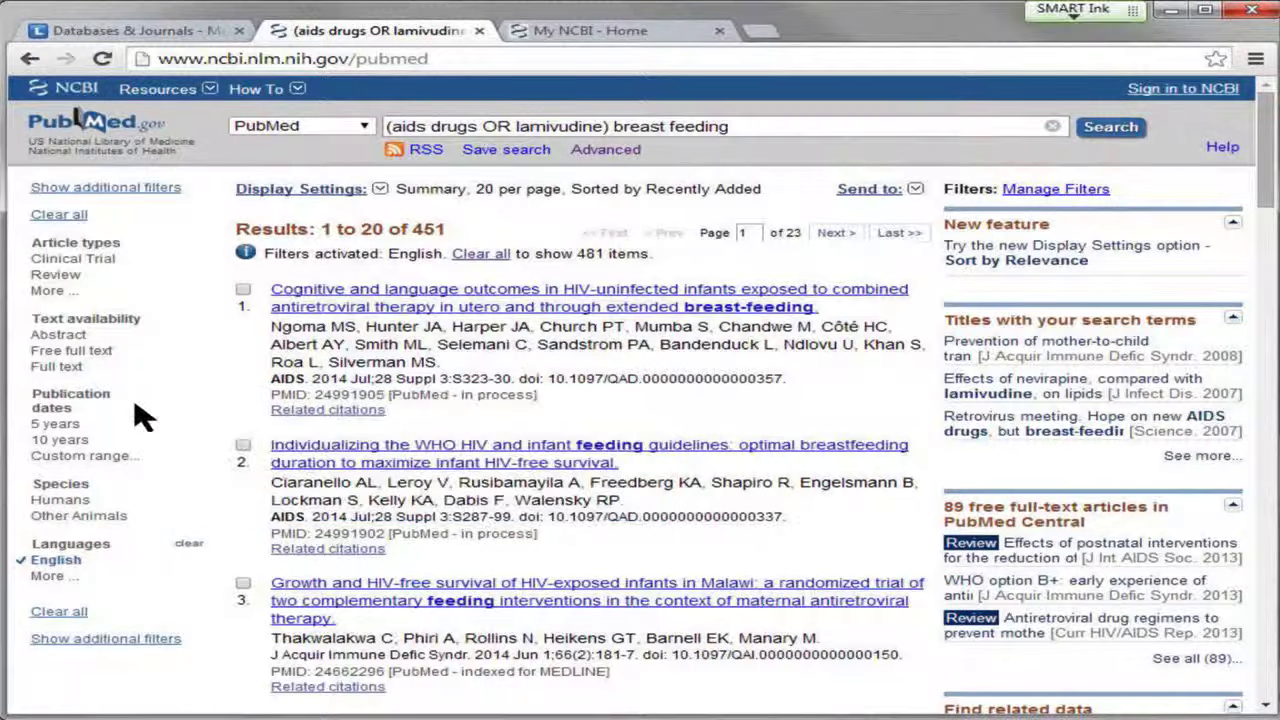
{"action": "left_click", "coordinate": [80, 425]}
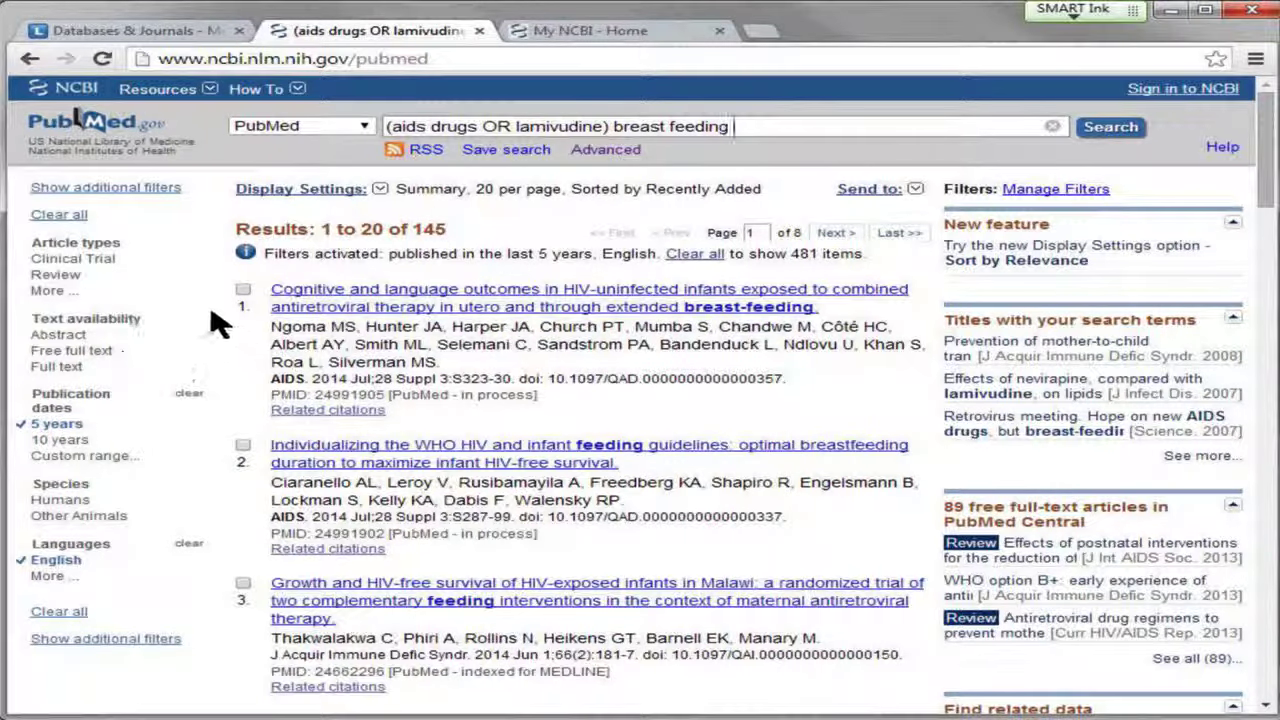
- Add Interview to the Article types options, then apply the Review filter for 25 results
{"action": "left_click", "coordinate": [50, 293]}
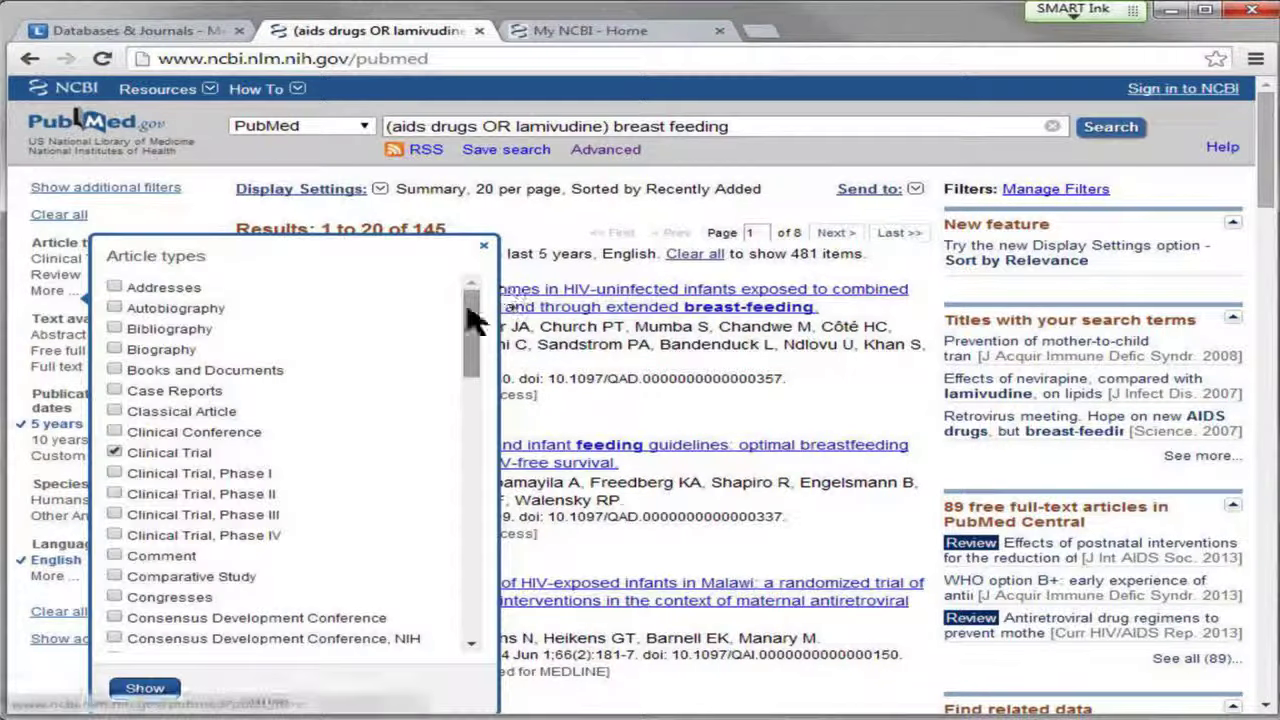
{"action": "left_click_drag", "start_coordinate": [466, 329], "coordinate": [437, 462]}
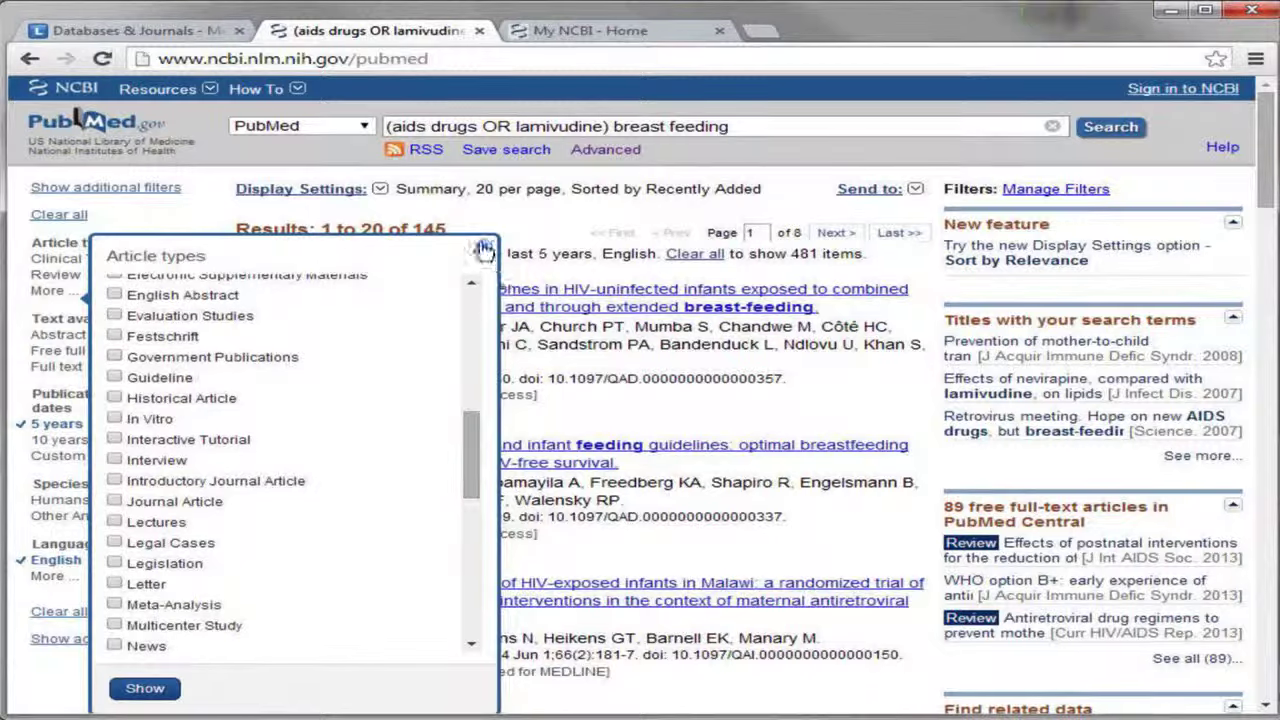
{"action": "left_click", "coordinate": [114, 460]}
{"action": "left_click", "coordinate": [144, 688]}
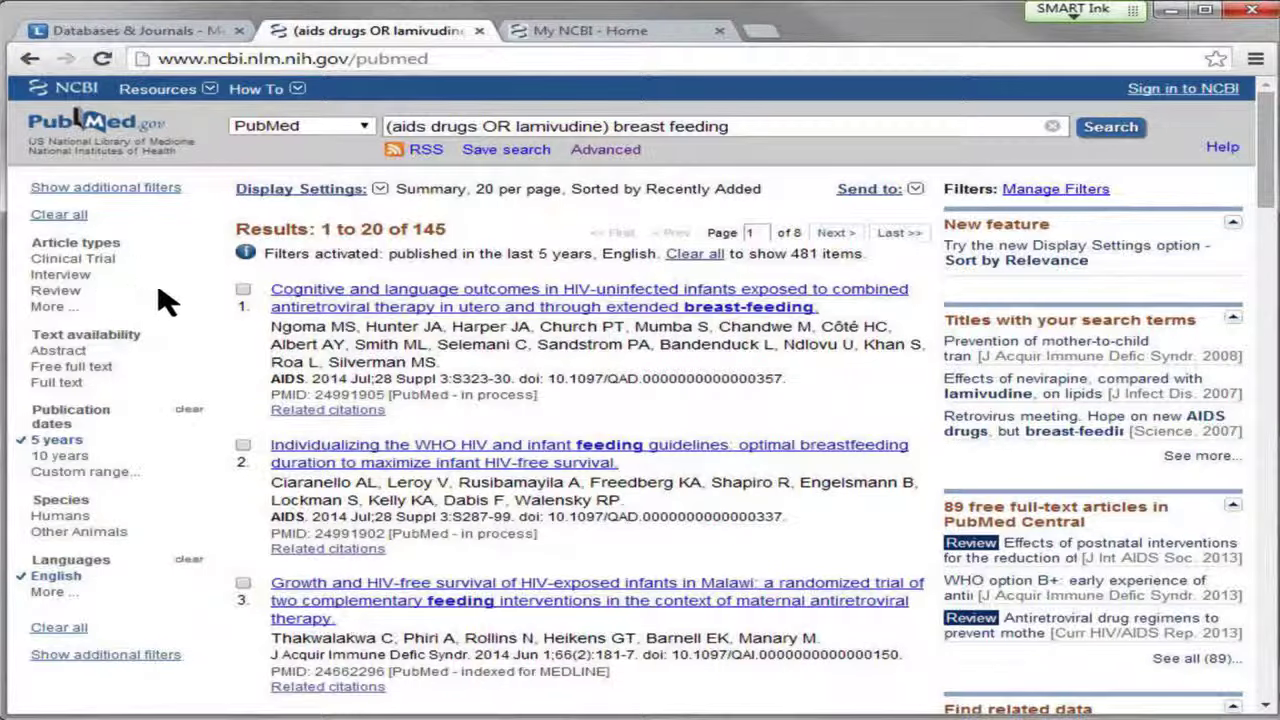
{"action": "left_click", "coordinate": [55, 291]}
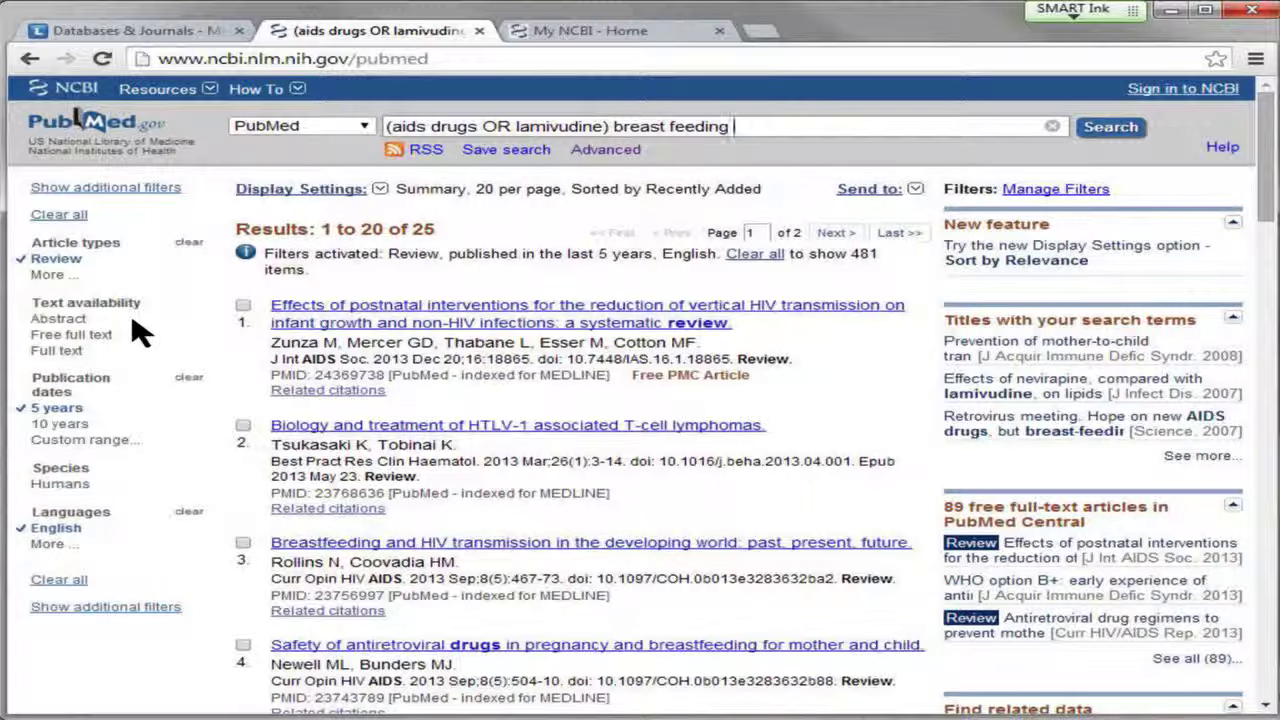
- Remove the Review article filter, then use Clear all on the sidebar filters
{"action": "left_click", "coordinate": [74, 262]}
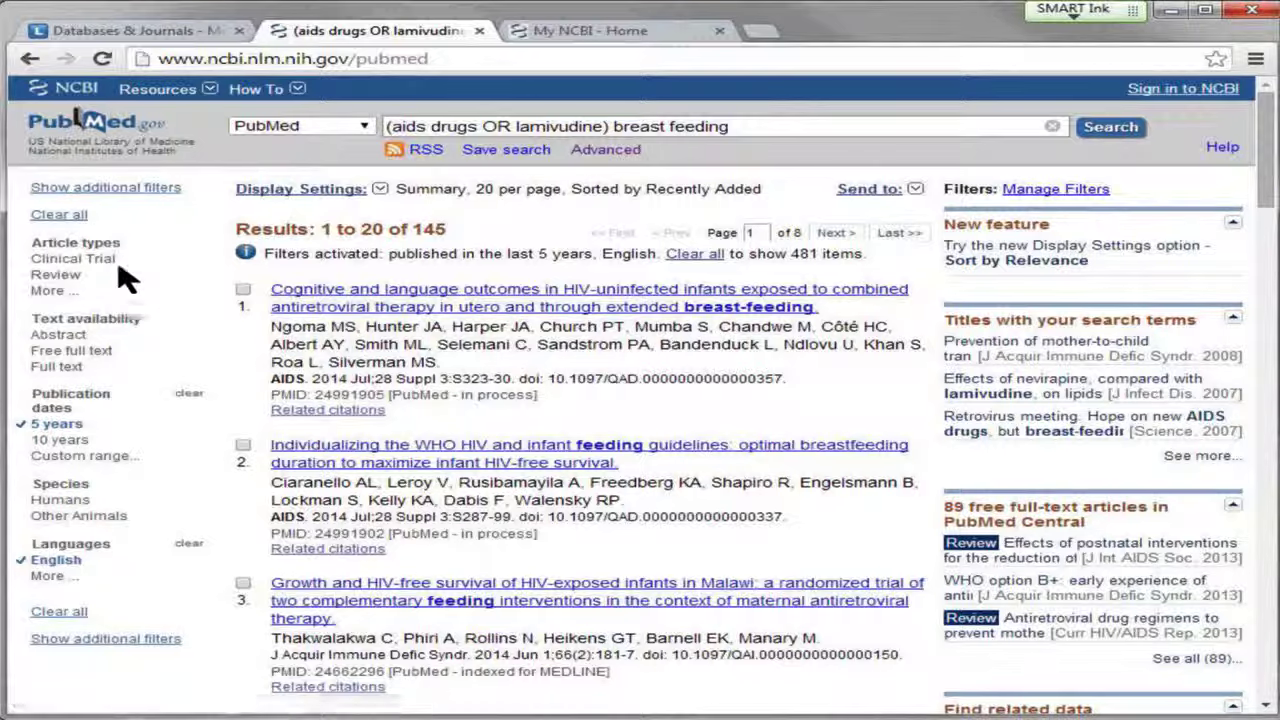
{"action": "left_click", "coordinate": [58, 216]}
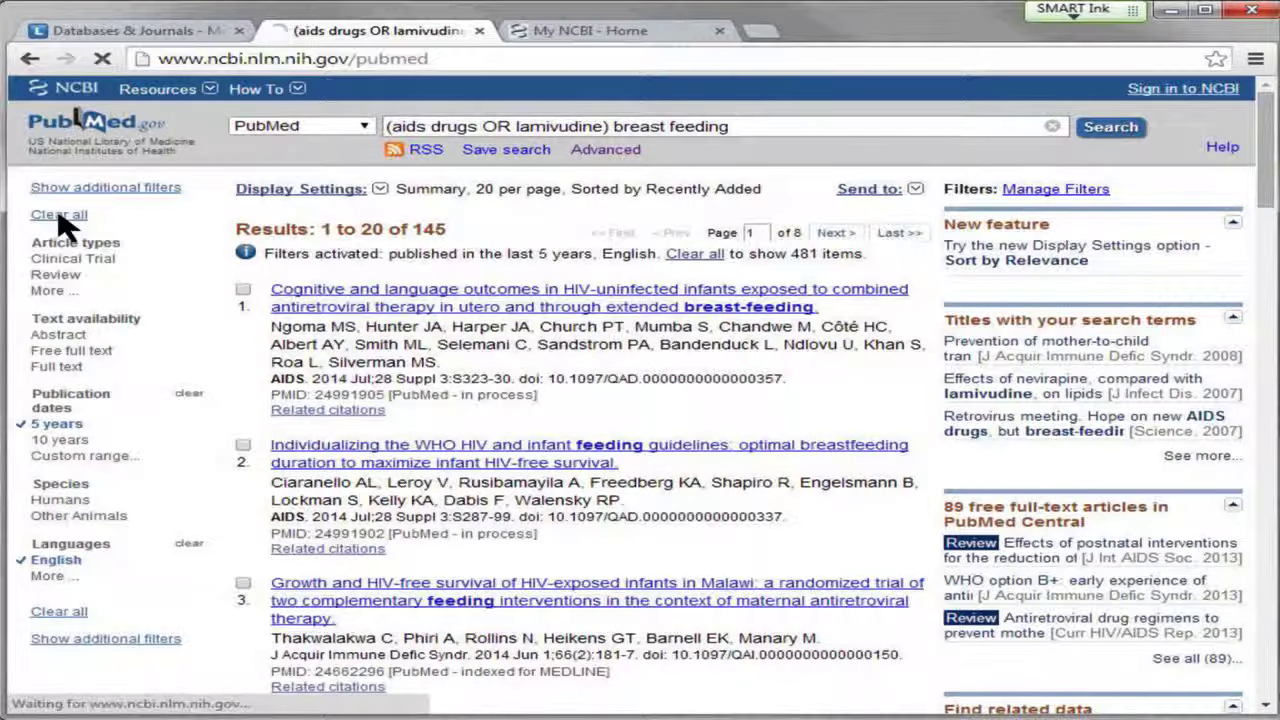